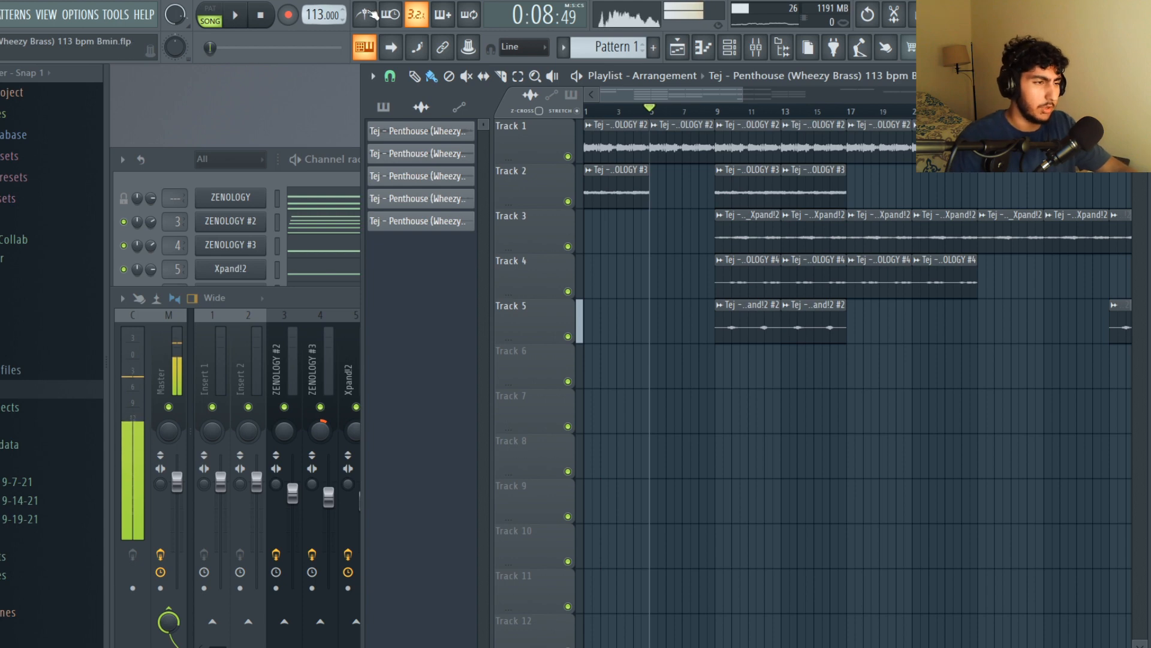
Open the ZENOLOGY #2 piano roll and examine the first chord by selecting its notes in different combinations
{"action": "left_click", "coordinate": [231, 220]}
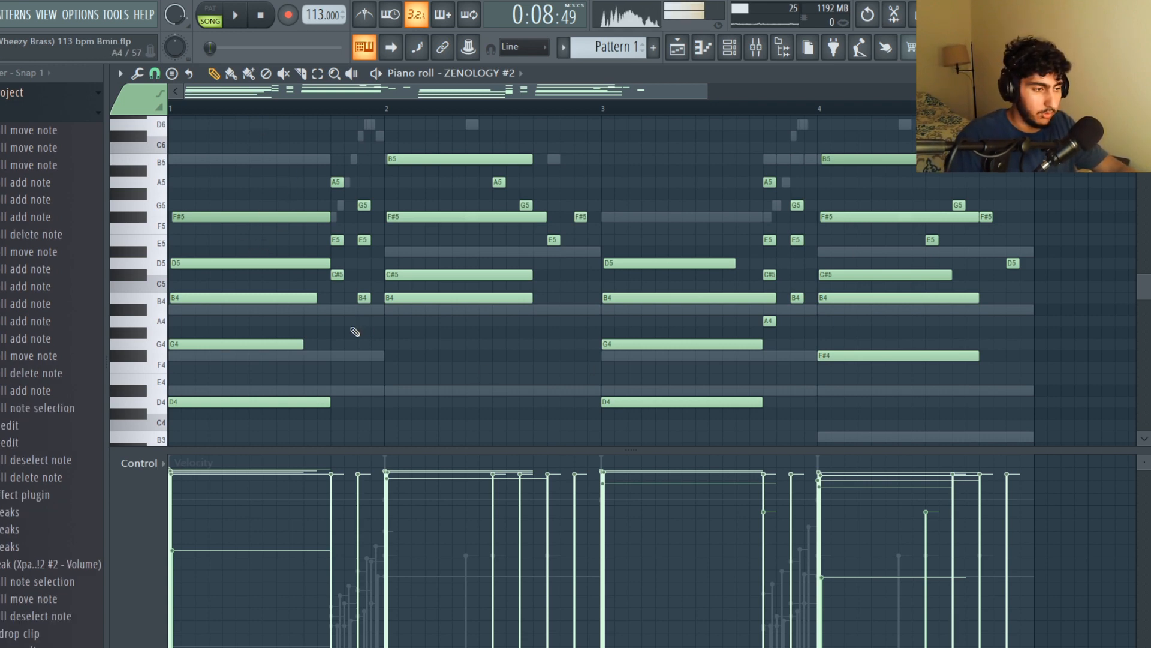
{"action": "left_click_drag", "start_coordinate": [264, 323], "coordinate": [249, 187]}
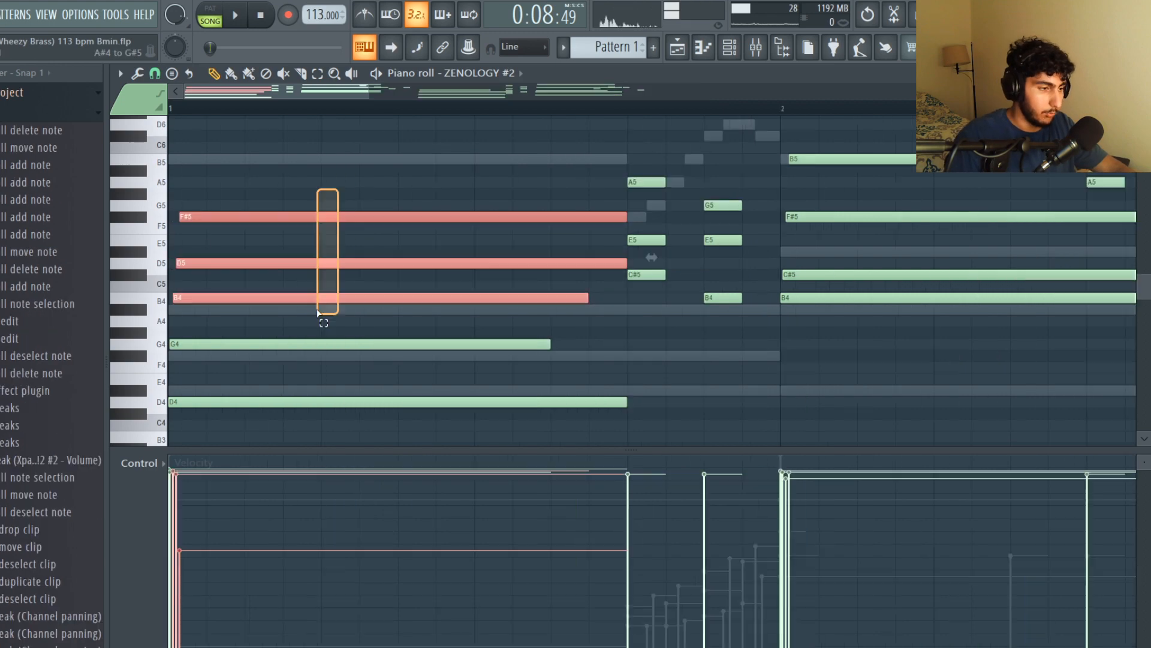
{"action": "left_click", "coordinate": [342, 288], "text": "ctrl"}
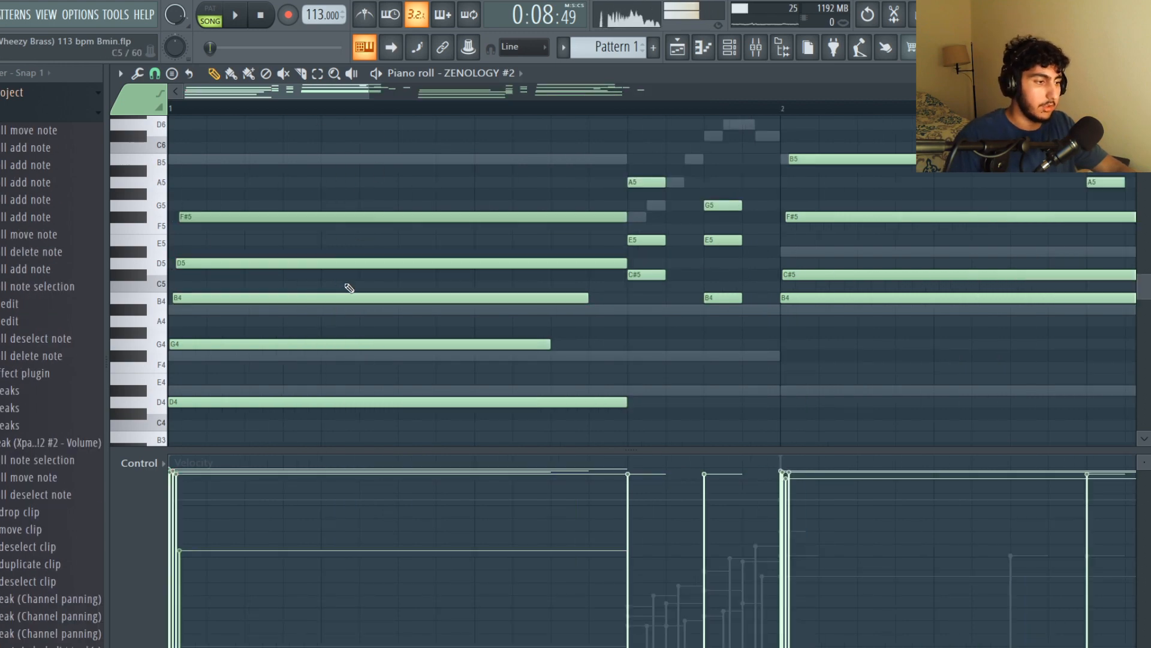
{"action": "left_click_drag", "start_coordinate": [352, 314], "coordinate": [315, 203]}
{"action": "scroll", "coordinate": [336, 280], "scroll_direction": "down", "scroll_amount": 1}
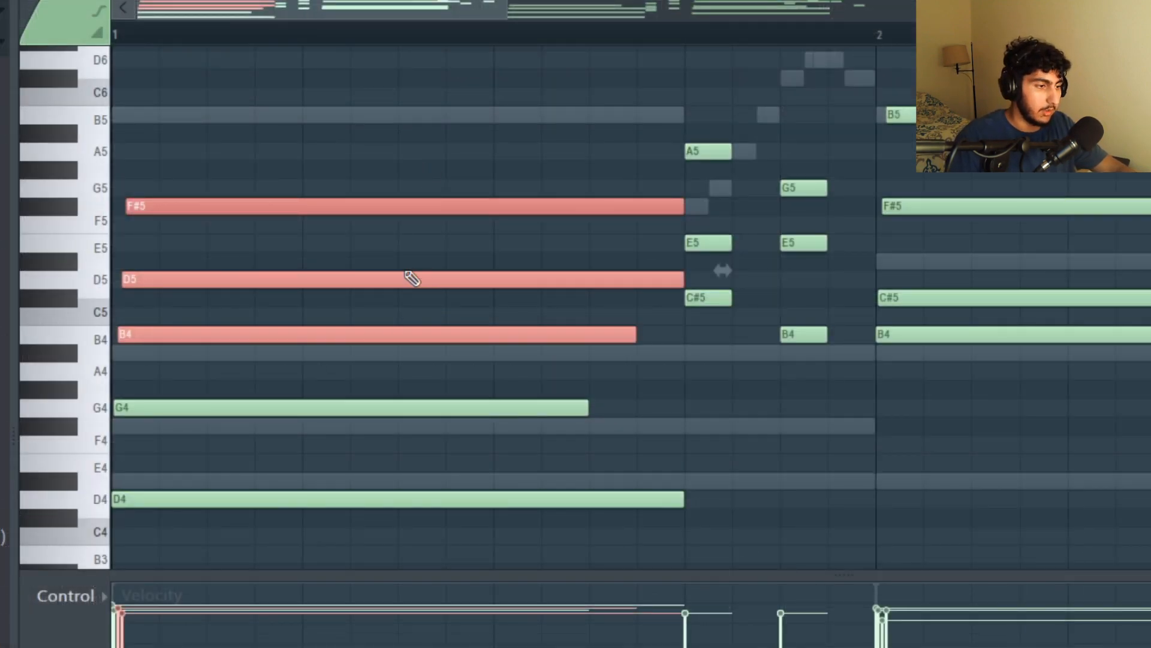
{"action": "left_click", "coordinate": [658, 351]}
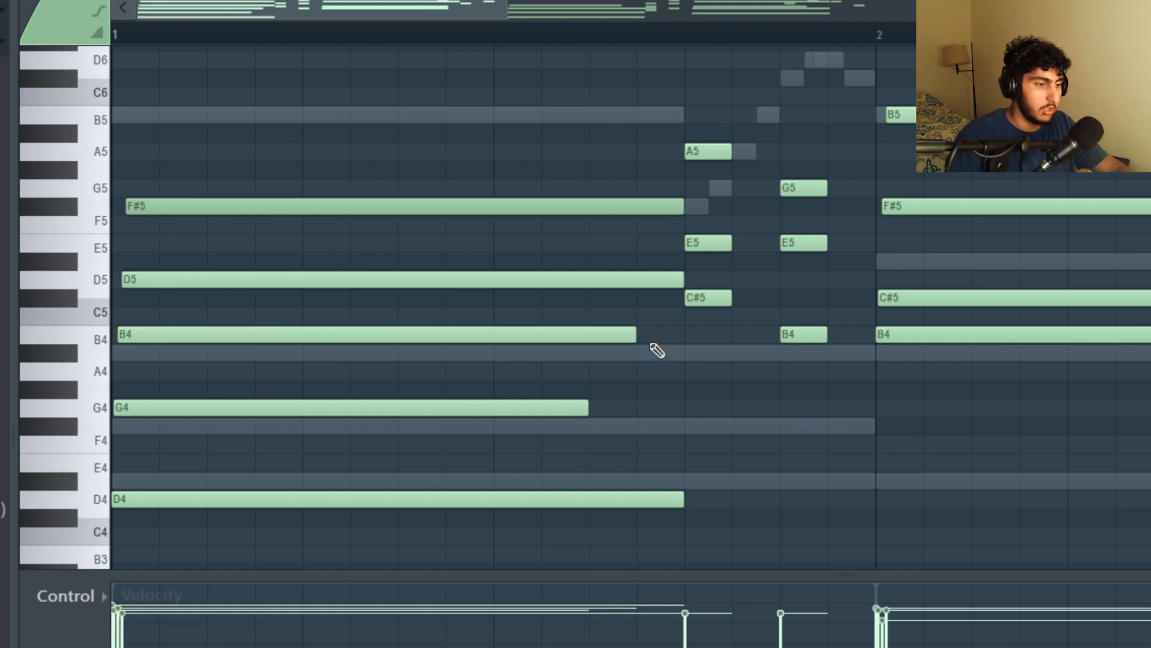
{"action": "left_click_drag", "start_coordinate": [423, 303], "coordinate": [468, 210]}
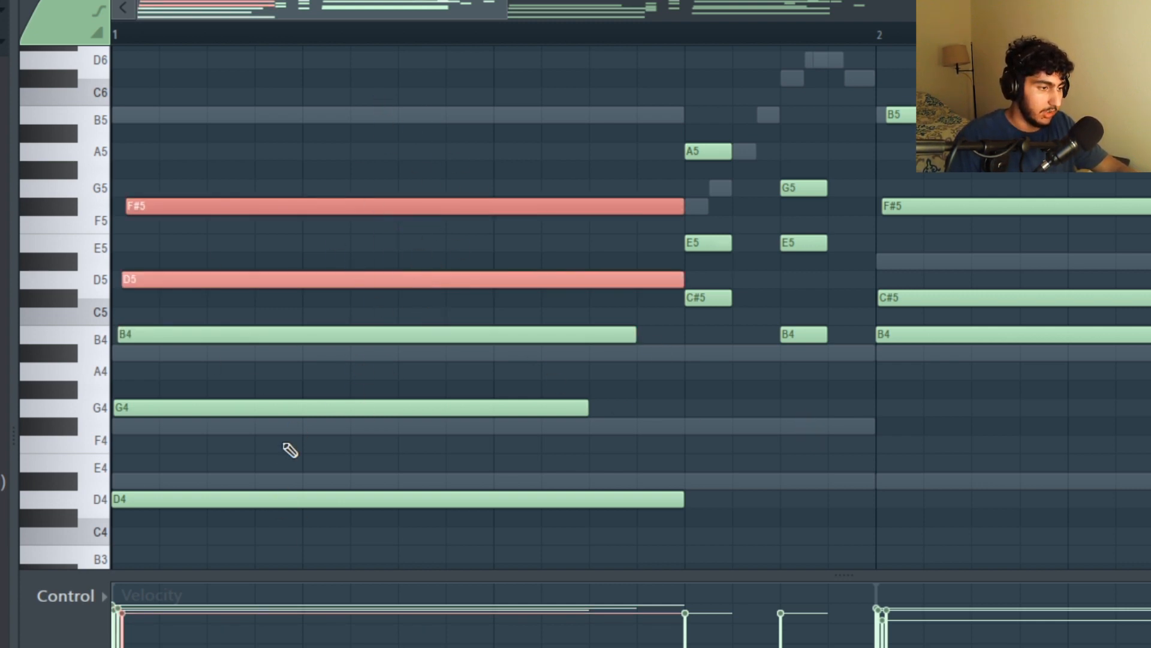
{"action": "left_click", "coordinate": [406, 453], "text": "ctrl"}
{"action": "left_click_drag", "start_coordinate": [282, 210], "coordinate": [298, 161]}
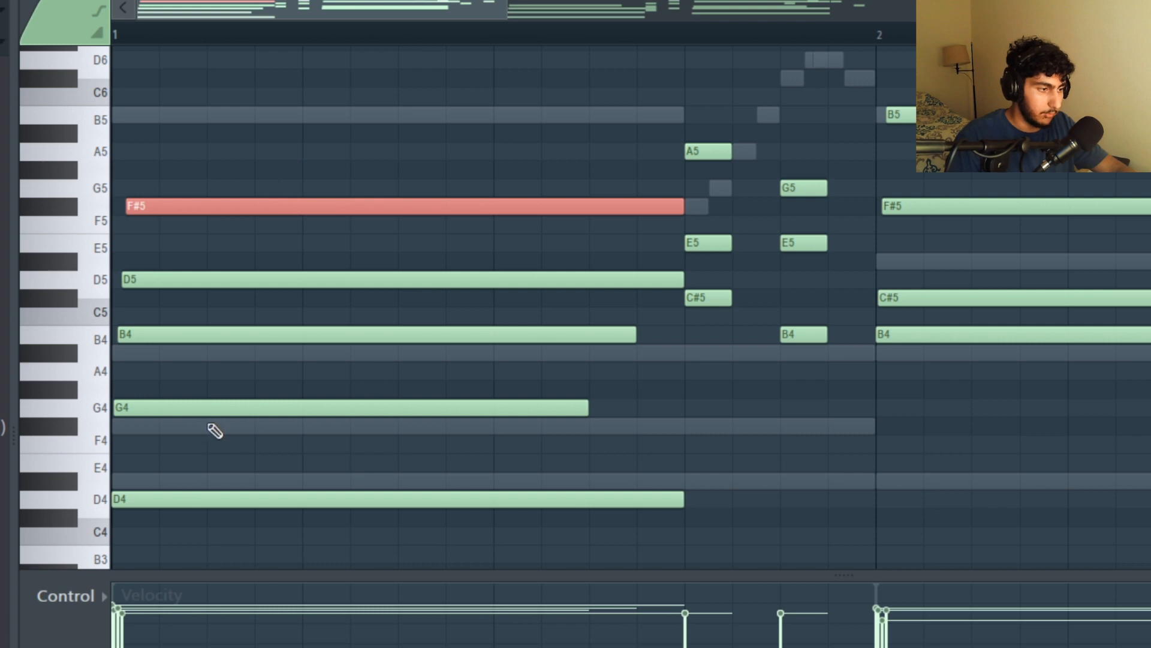
{"action": "left_click", "coordinate": [164, 404], "text": "ctrl+shift"}
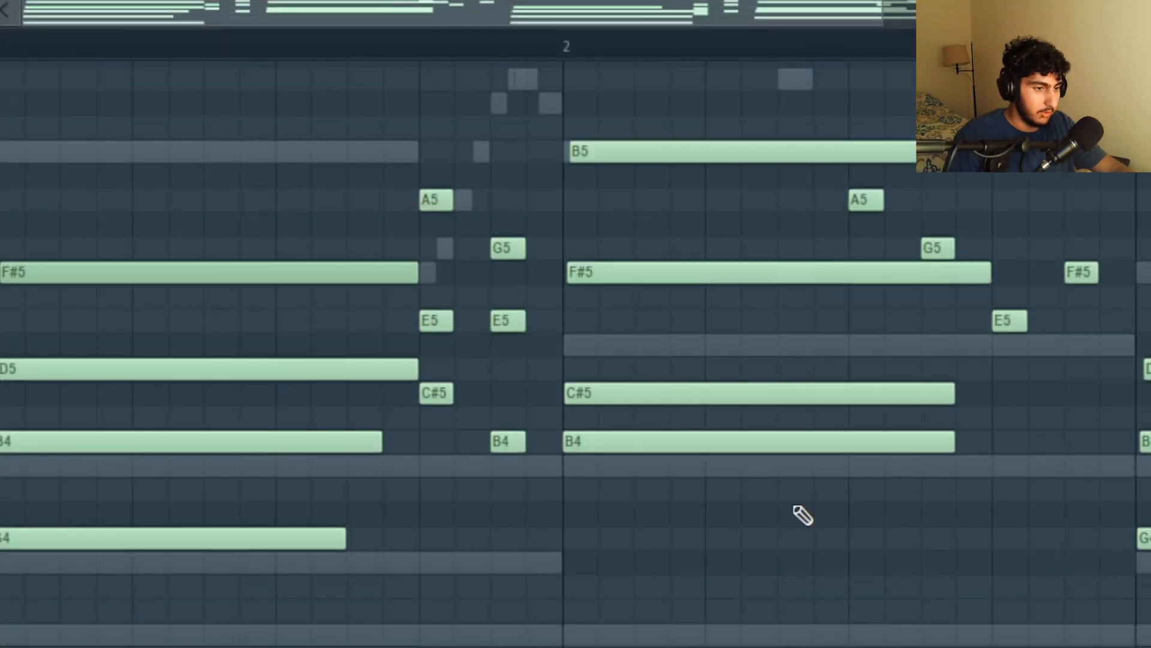
Compare the voicings of the first two ZENOLOGY #2 chords by selecting their individual notes
{"action": "left_click_drag", "start_coordinate": [794, 510], "coordinate": [752, 162]}
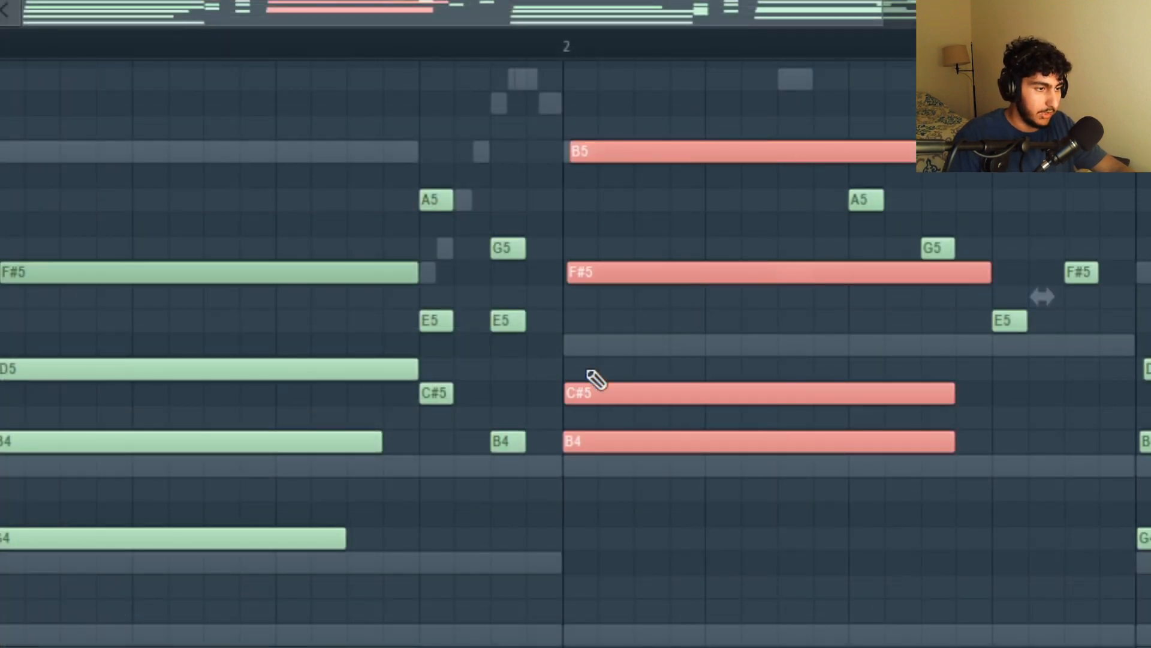
{"action": "left_click_drag", "start_coordinate": [399, 445], "coordinate": [336, 273]}
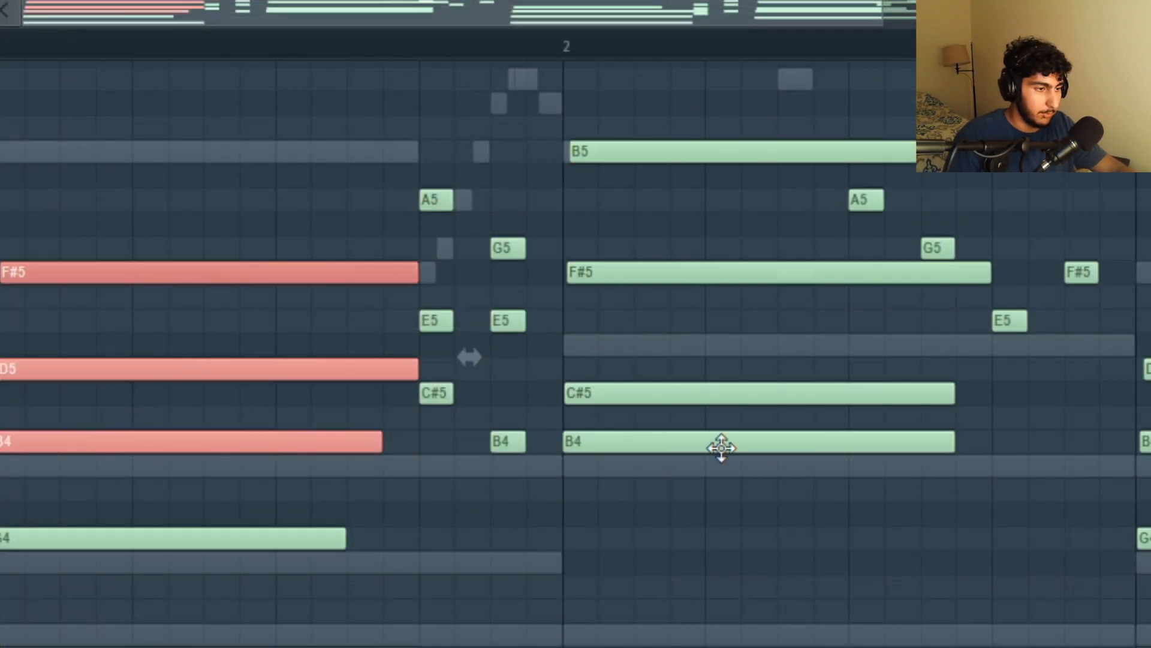
{"action": "left_click", "coordinate": [256, 403], "text": "ctrl"}
{"action": "left_click_drag", "start_coordinate": [251, 396], "coordinate": [230, 323]}
{"action": "left_click_drag", "start_coordinate": [644, 395], "coordinate": [583, 351]}
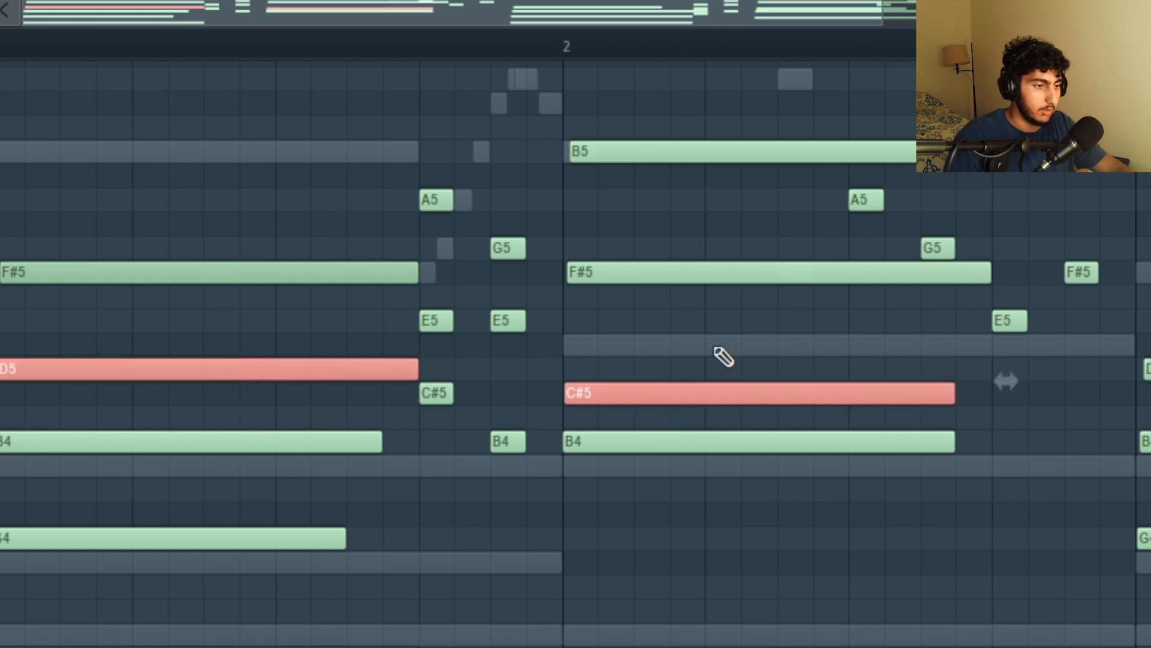
{"action": "left_click", "coordinate": [714, 347], "text": "ctrl"}
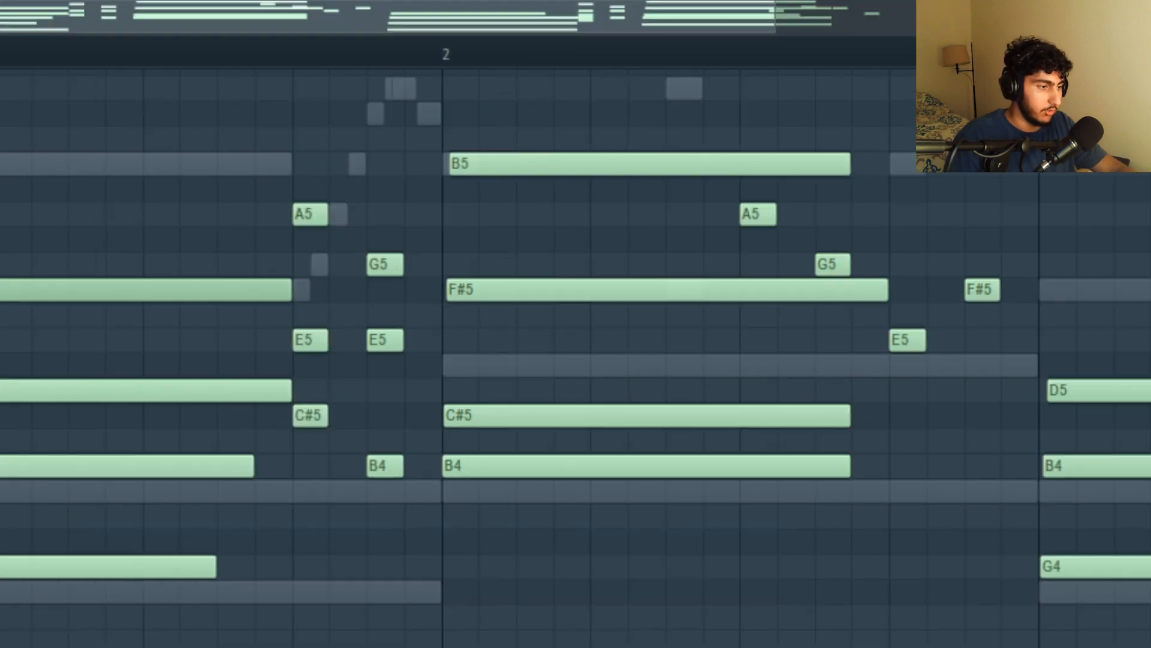
{"action": "left_click_drag", "start_coordinate": [0, 442], "coordinate": [1, 487]}
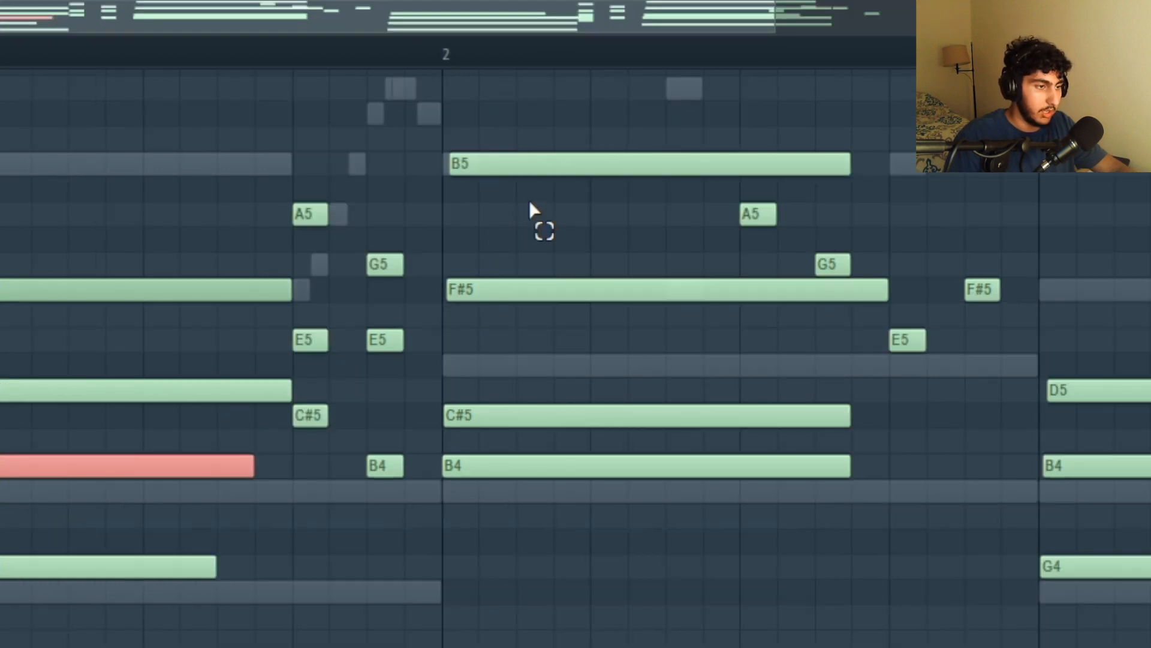
{"action": "left_click", "coordinate": [535, 161], "text": "ctrl+shift"}
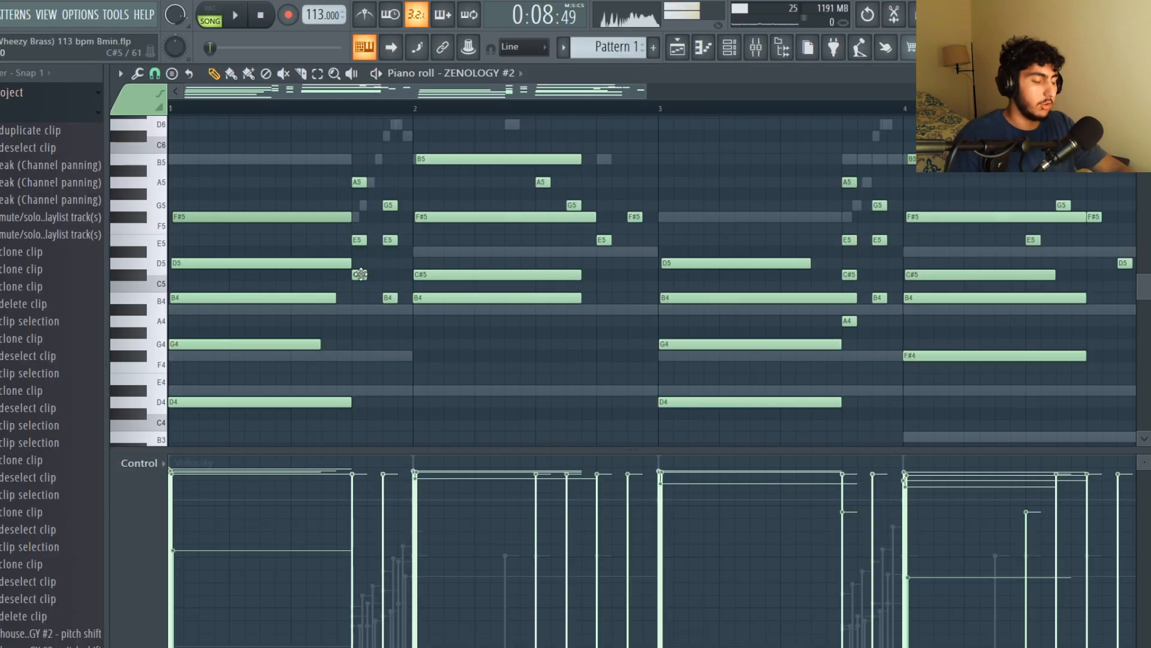
{"action": "scroll", "coordinate": [360, 274], "scroll_direction": "up", "scroll_amount": 2}
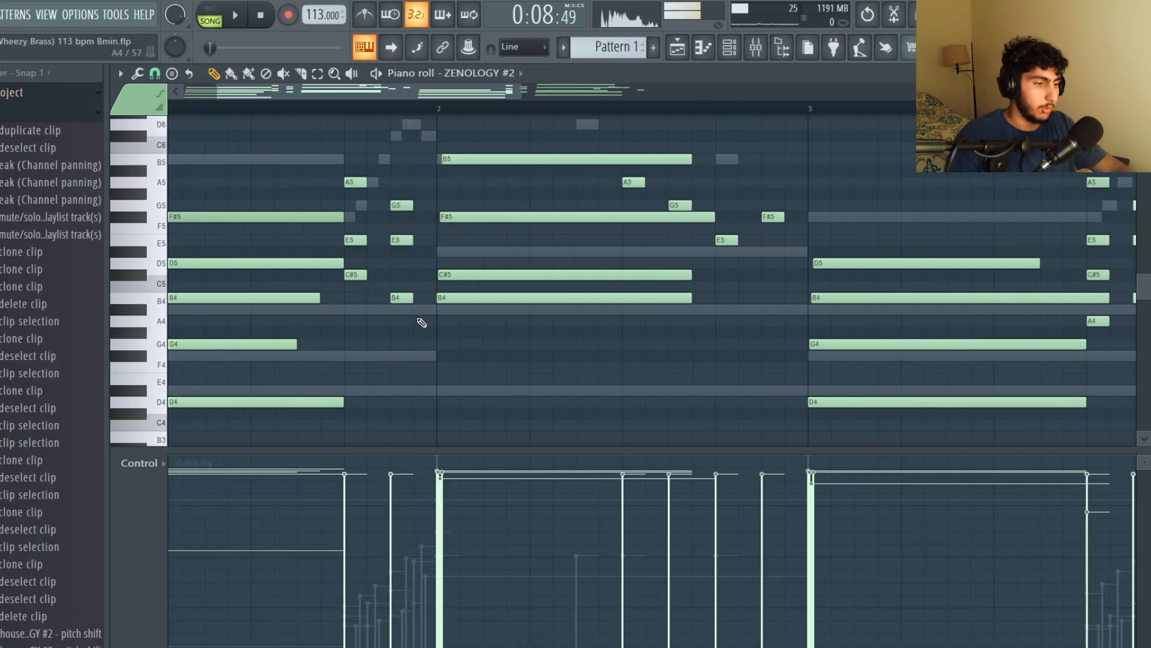
Select the short grace notes leading into the second and third chords to examine them
{"action": "left_click_drag", "start_coordinate": [402, 321], "coordinate": [363, 168]}
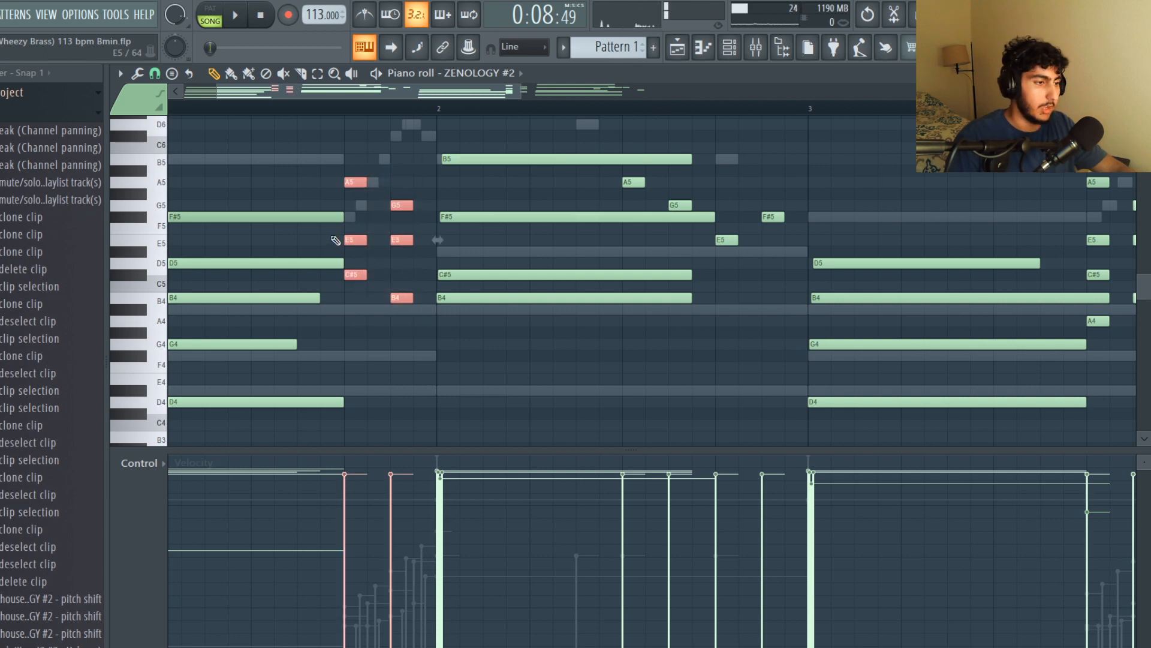
{"action": "scroll", "coordinate": [294, 199], "scroll_direction": "down", "scroll_amount": 2}
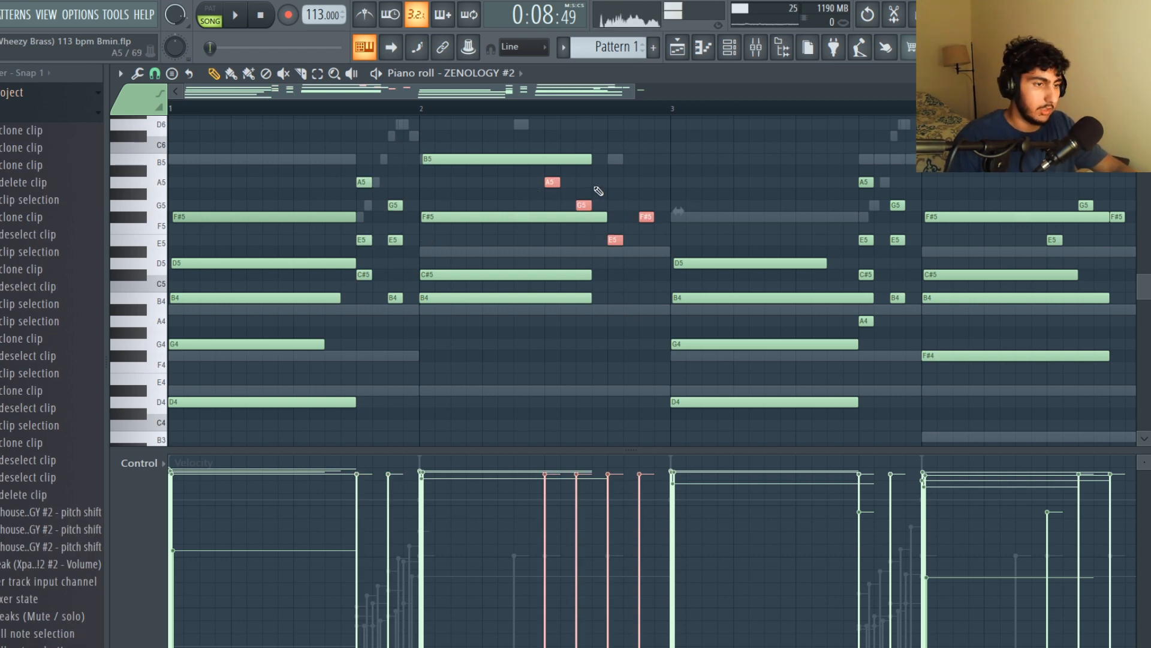
{"action": "scroll", "coordinate": [726, 260], "scroll_direction": "down", "scroll_amount": 2}
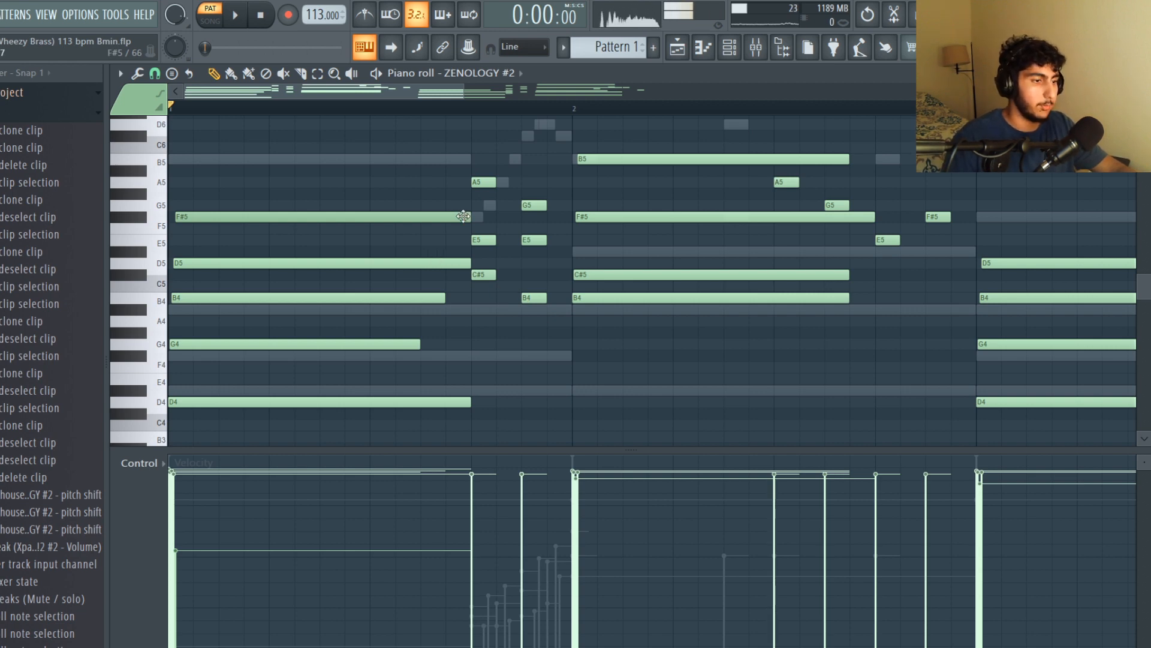
Select the first two chords and open the Strumizer, closing it without applying
{"action": "left_click_drag", "start_coordinate": [462, 429], "coordinate": [382, 213]}
{"action": "left_click_drag", "start_coordinate": [733, 303], "coordinate": [852, 155]}
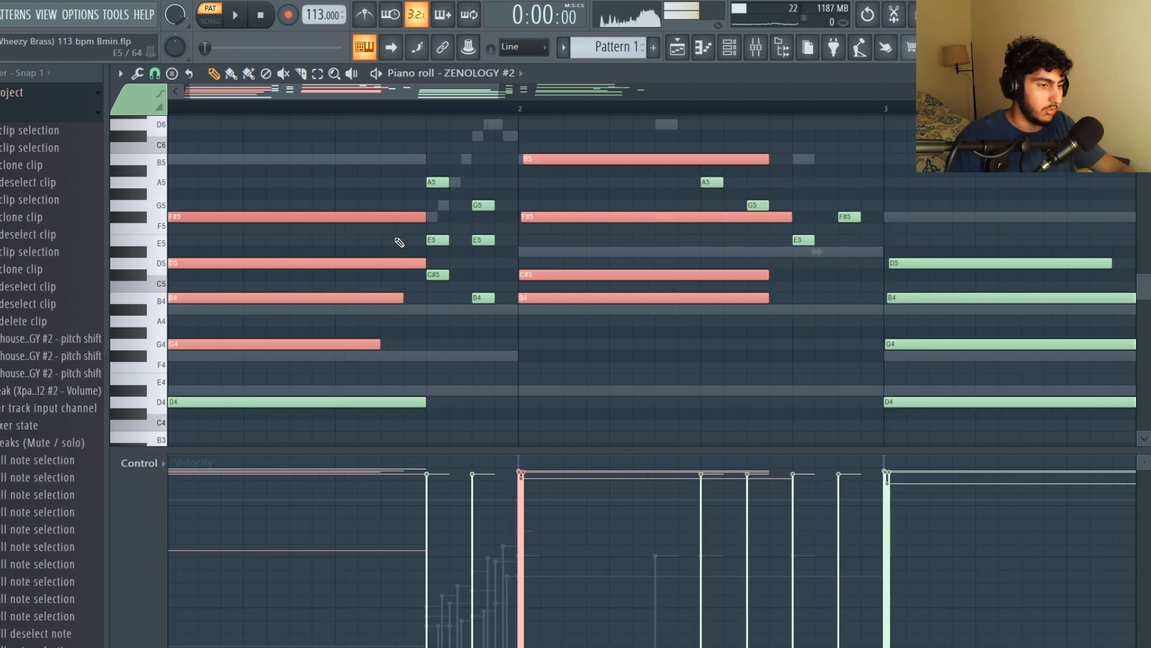
{"action": "scroll", "coordinate": [211, 225], "scroll_direction": "down", "scroll_amount": 3}
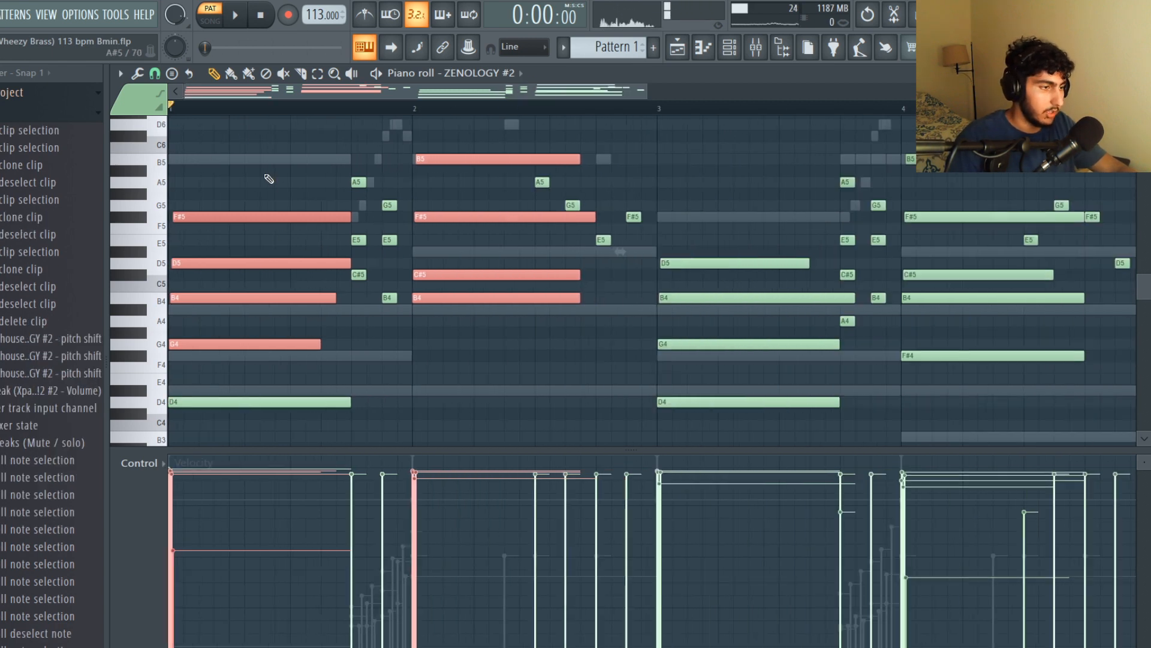
{"action": "key", "text": "alt+s"}
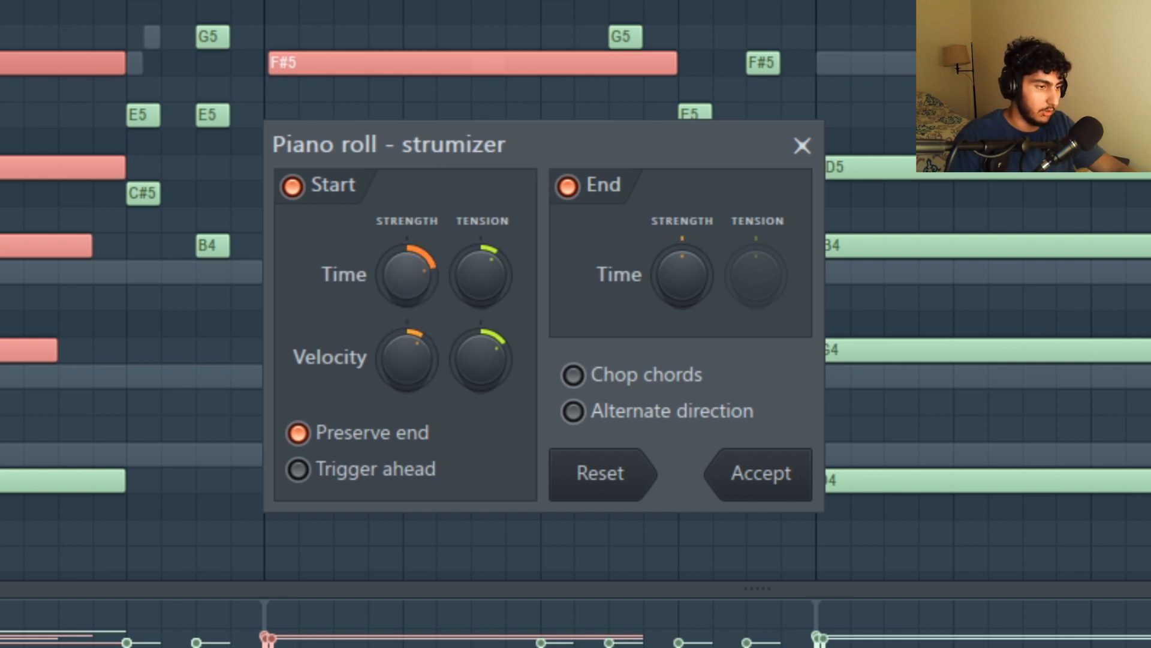
{"action": "left_click", "coordinate": [802, 146]}
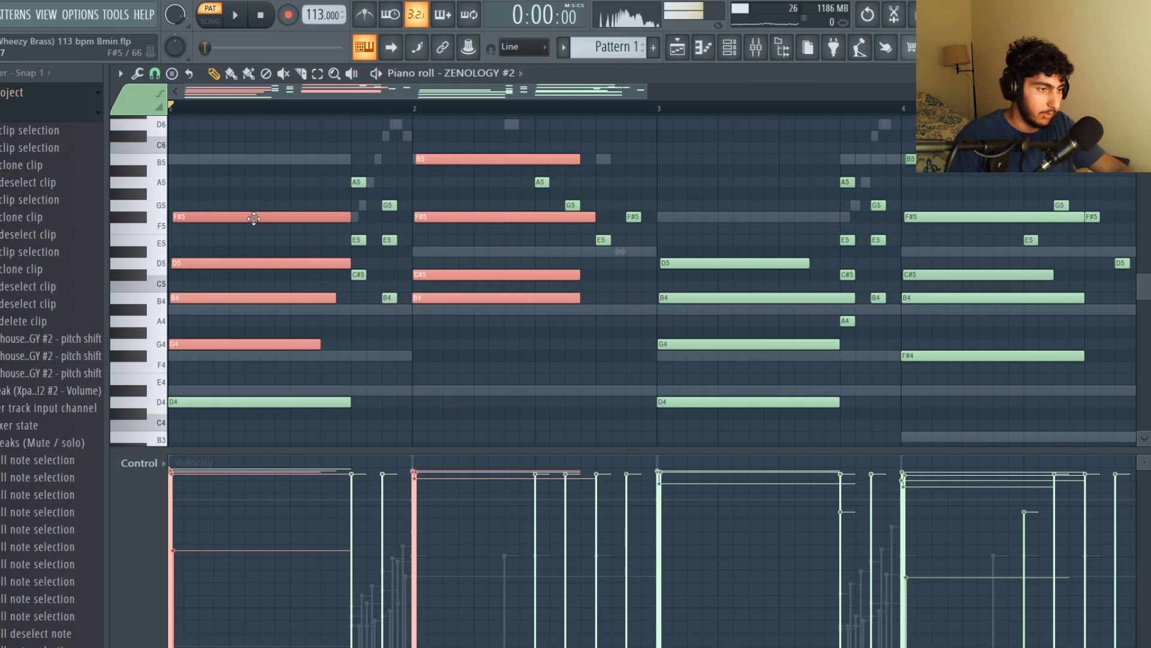
Examine the chords and grace notes in bars 3 and 4 by selecting them
{"action": "scroll", "coordinate": [258, 214], "scroll_direction": "up", "scroll_amount": 2}
{"action": "left_click", "coordinate": [314, 175], "text": "ctrl"}
{"action": "scroll", "coordinate": [314, 176], "scroll_direction": "down", "scroll_amount": 2}
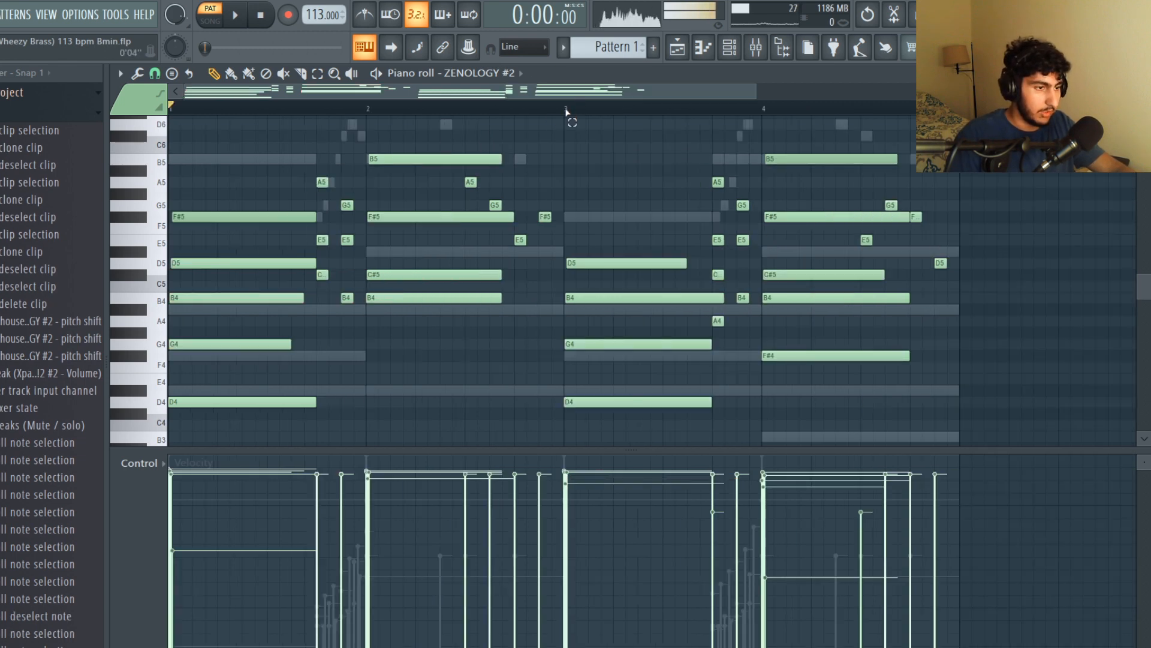
{"action": "left_click_drag", "start_coordinate": [566, 110], "coordinate": [172, 111]}
{"action": "left_click", "coordinate": [678, 197], "text": "ctrl"}
{"action": "left_click_drag", "start_coordinate": [565, 111], "coordinate": [961, 114]}
{"action": "left_click", "coordinate": [978, 267], "text": "ctrl"}
{"action": "left_click_drag", "start_coordinate": [955, 268], "coordinate": [864, 203]}
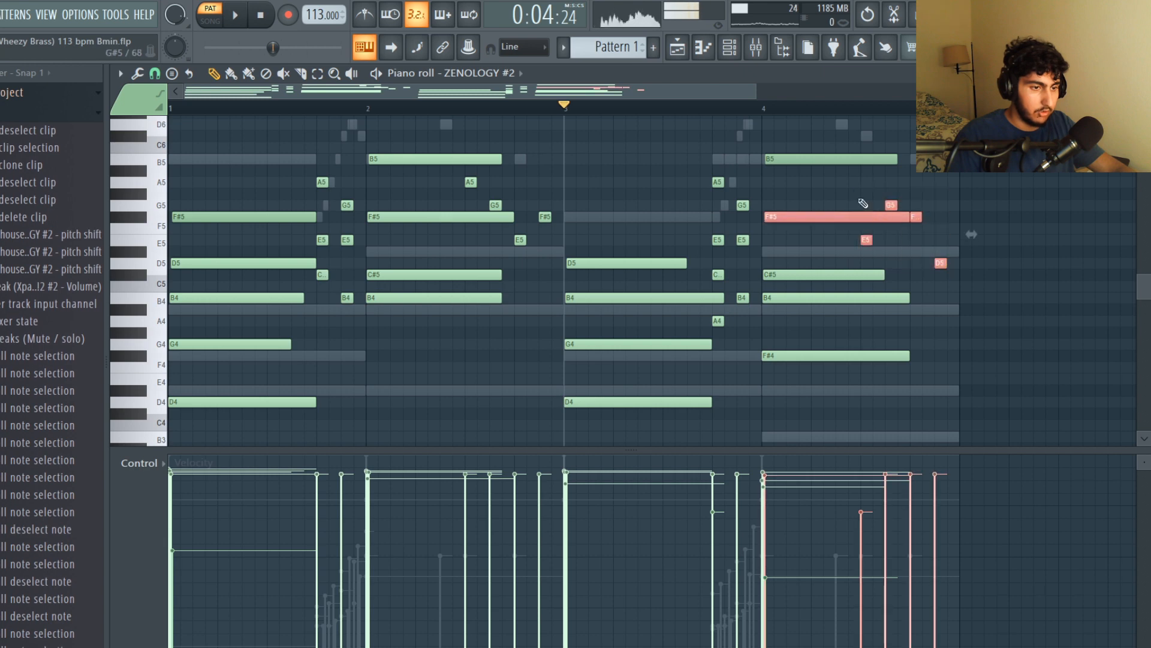
{"action": "left_click", "coordinate": [949, 316], "text": "ctrl"}
{"action": "left_click_drag", "start_coordinate": [830, 406], "coordinate": [713, 156]}
{"action": "left_click", "coordinate": [727, 335], "text": "ctrl"}
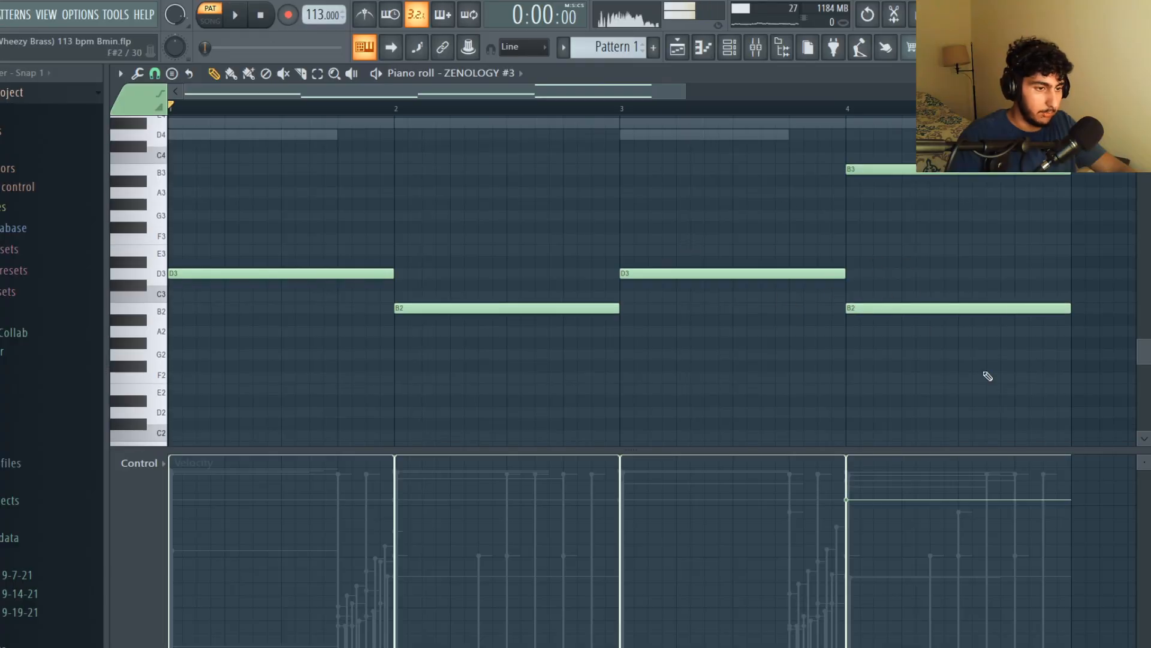
Review the bass notes in the ZENOLOGY #3 piano roll and play the pattern
{"action": "key", "text": "ctrl+a"}
{"action": "scroll", "coordinate": [600, 240], "scroll_direction": "up", "scroll_amount": 1}
{"action": "left_click", "coordinate": [447, 206]}
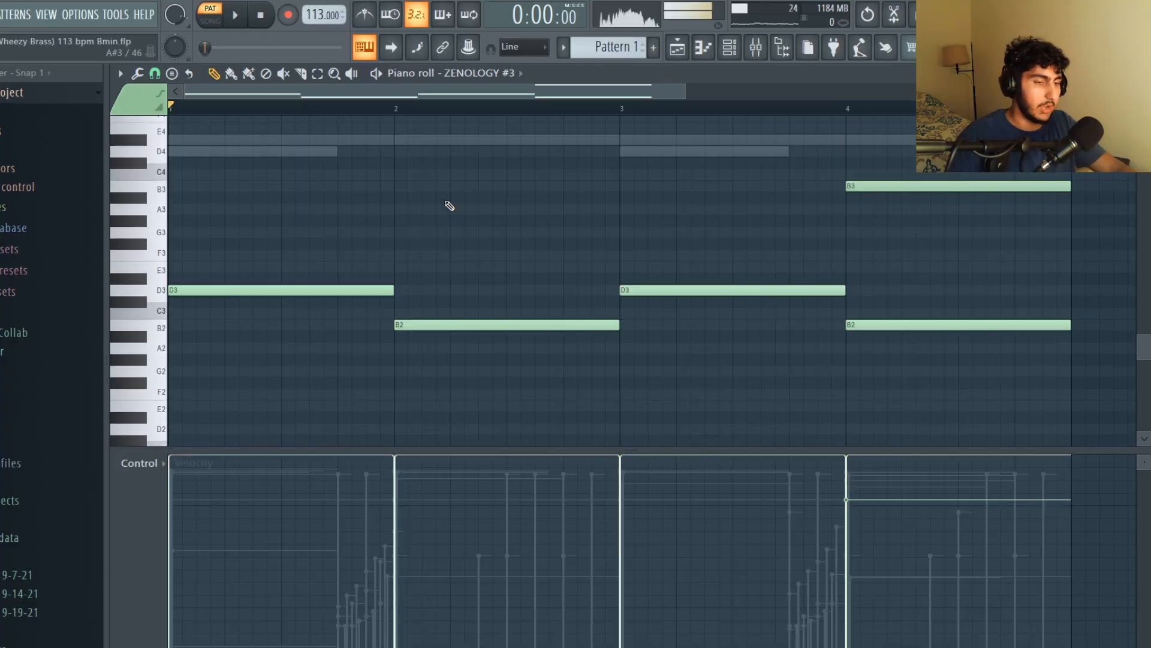
{"action": "scroll", "coordinate": [1049, 312], "scroll_direction": "up", "scroll_amount": 2}
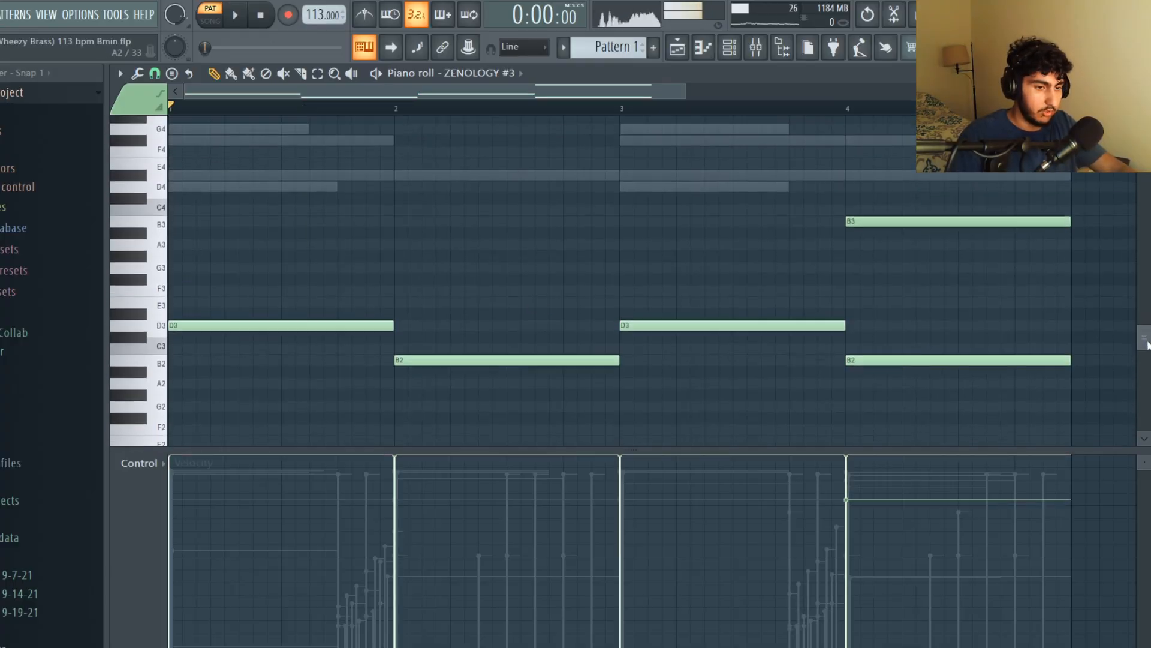
{"action": "scroll", "coordinate": [1042, 314], "scroll_direction": "down", "scroll_amount": 3, "text": "ctrl"}
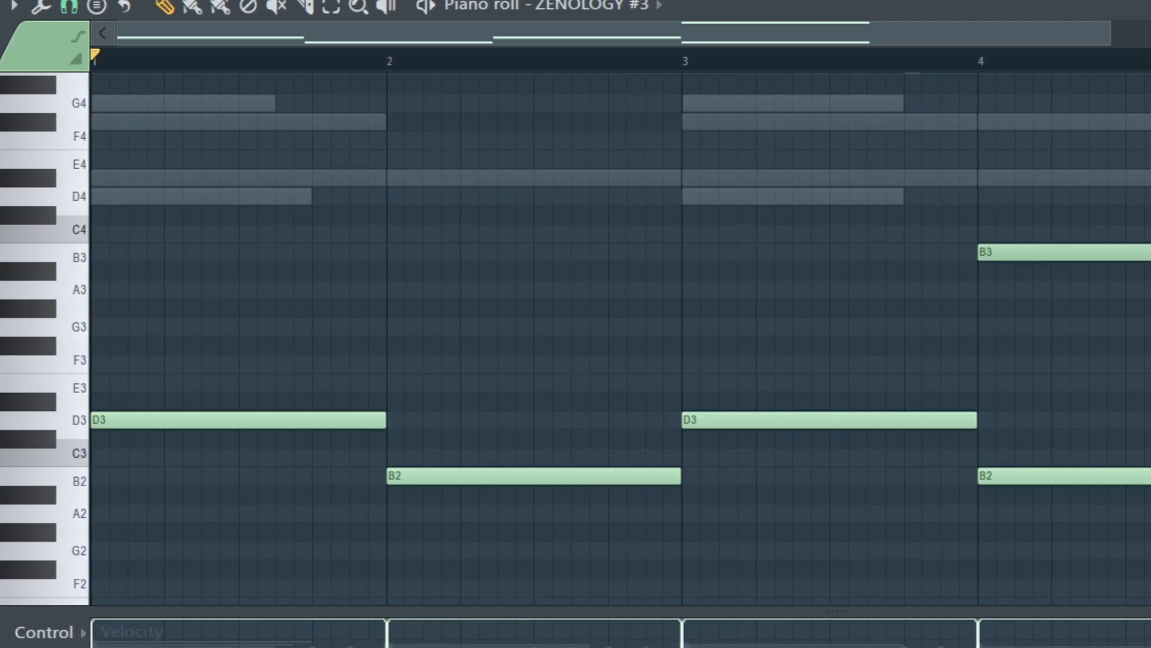
{"action": "key", "text": "space"}
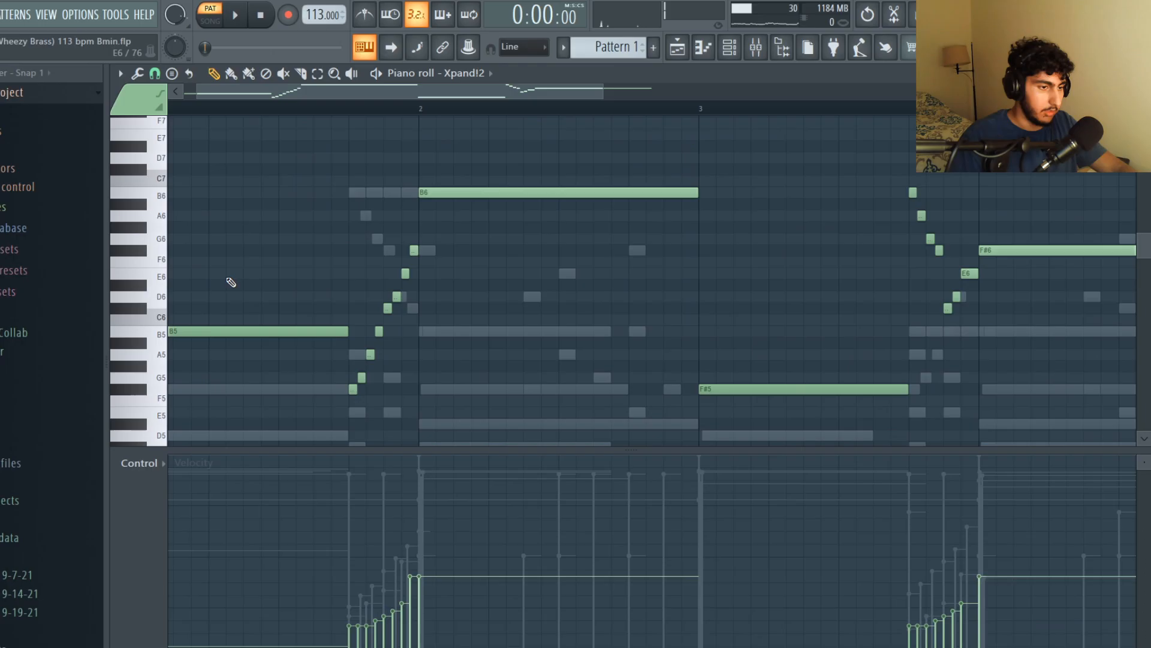
Select all Xpand!2 notes and invert the selection to isolate the grace-note runs
{"action": "scroll", "coordinate": [229, 282], "scroll_direction": "down", "scroll_amount": 2}
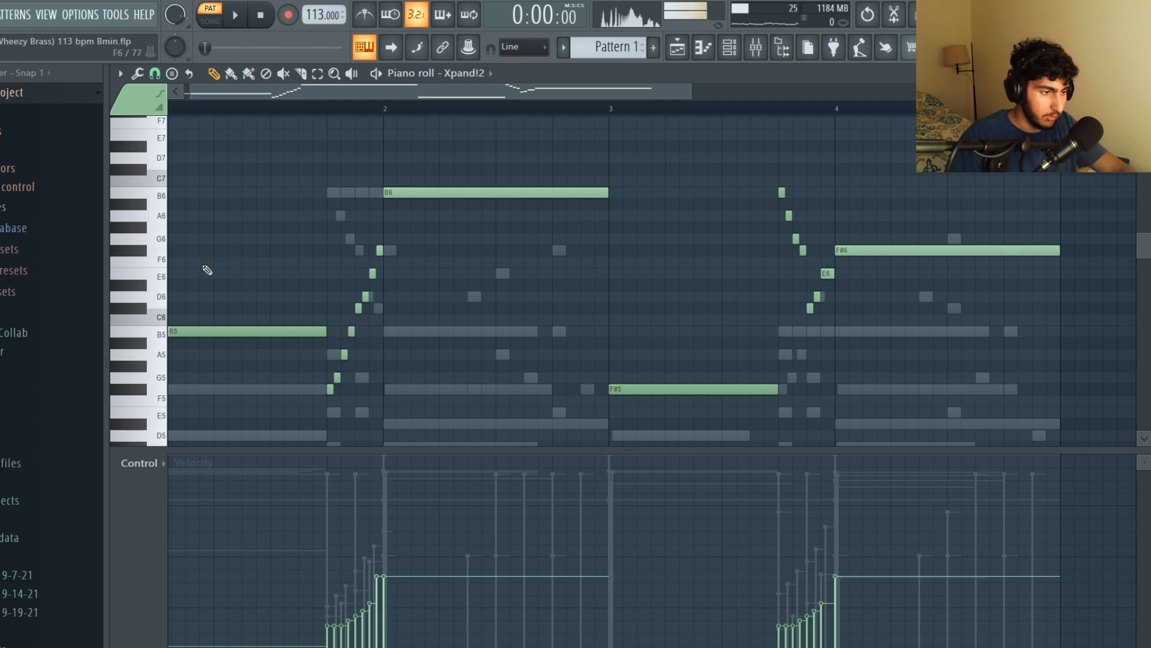
{"action": "scroll", "coordinate": [252, 319], "scroll_direction": "down", "scroll_amount": 2}
{"action": "scroll", "coordinate": [368, 149], "scroll_direction": "up", "scroll_amount": 1}
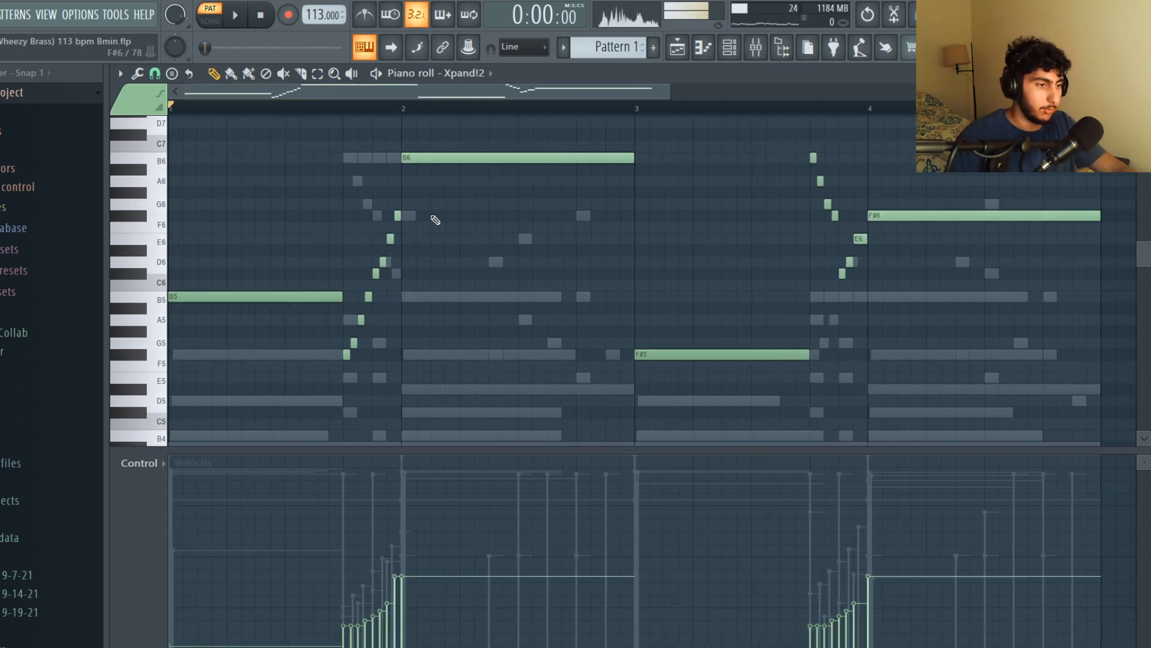
{"action": "key", "text": "ctrl+a"}
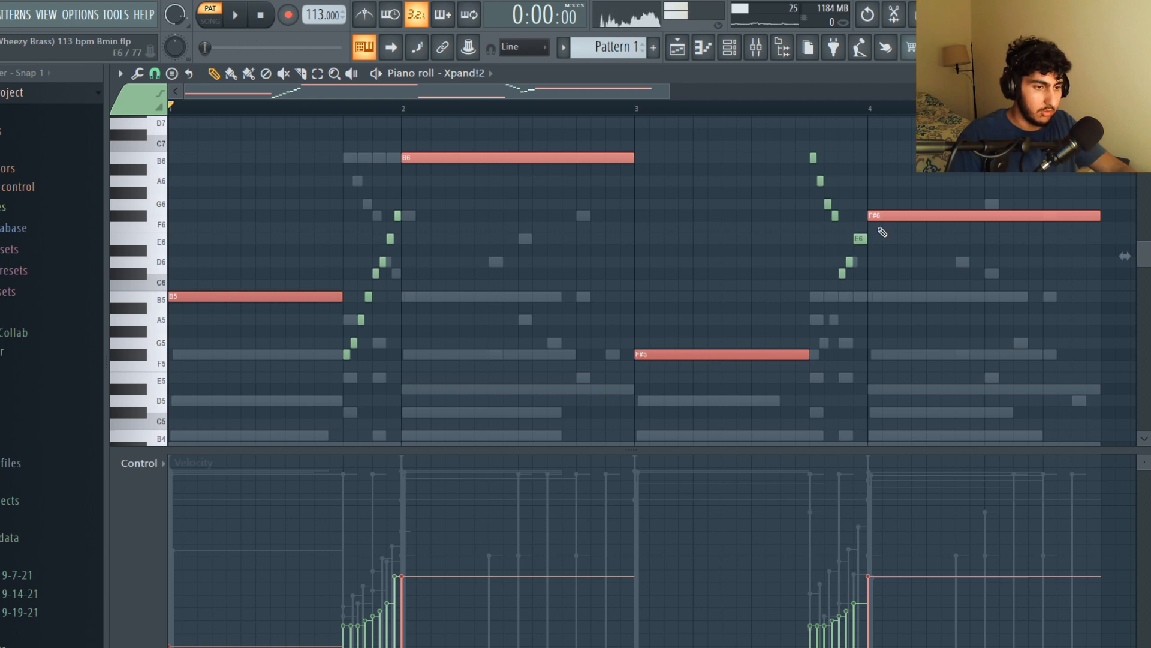
{"action": "key", "text": "shift+i"}
{"action": "scroll", "coordinate": [422, 250], "scroll_direction": "down", "scroll_amount": 1}
{"action": "scroll", "coordinate": [365, 265], "scroll_direction": "up", "scroll_amount": 6}
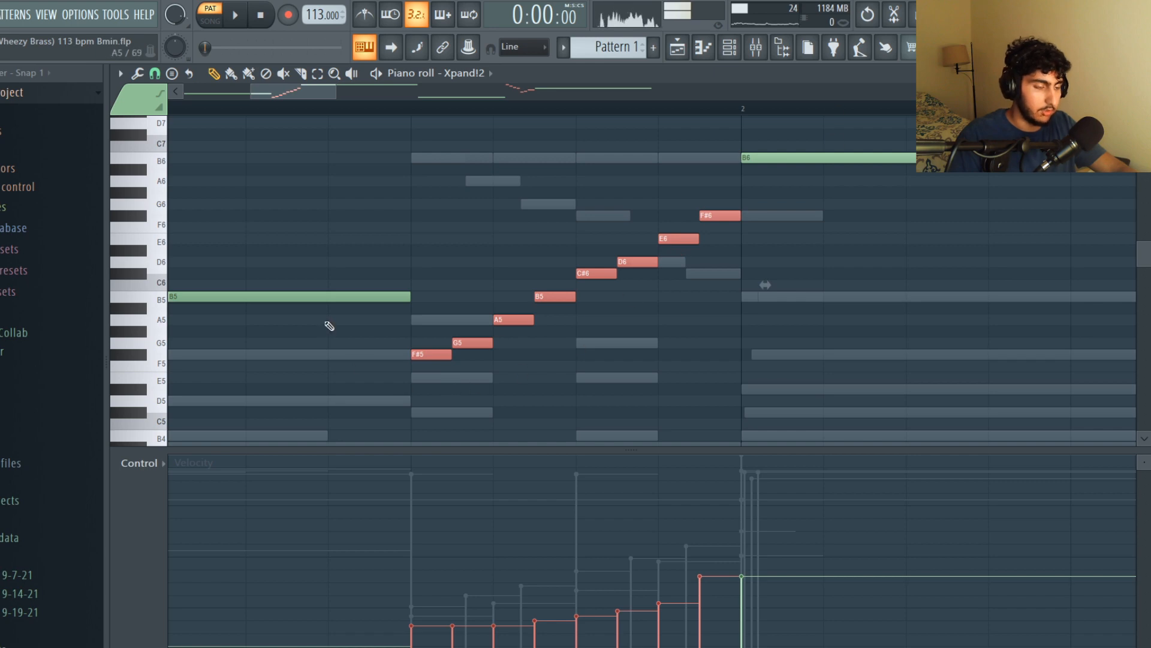
Deselect the notes and play back the Xpand!2 pattern
{"action": "scroll", "coordinate": [660, 129], "scroll_direction": "down", "scroll_amount": 4}
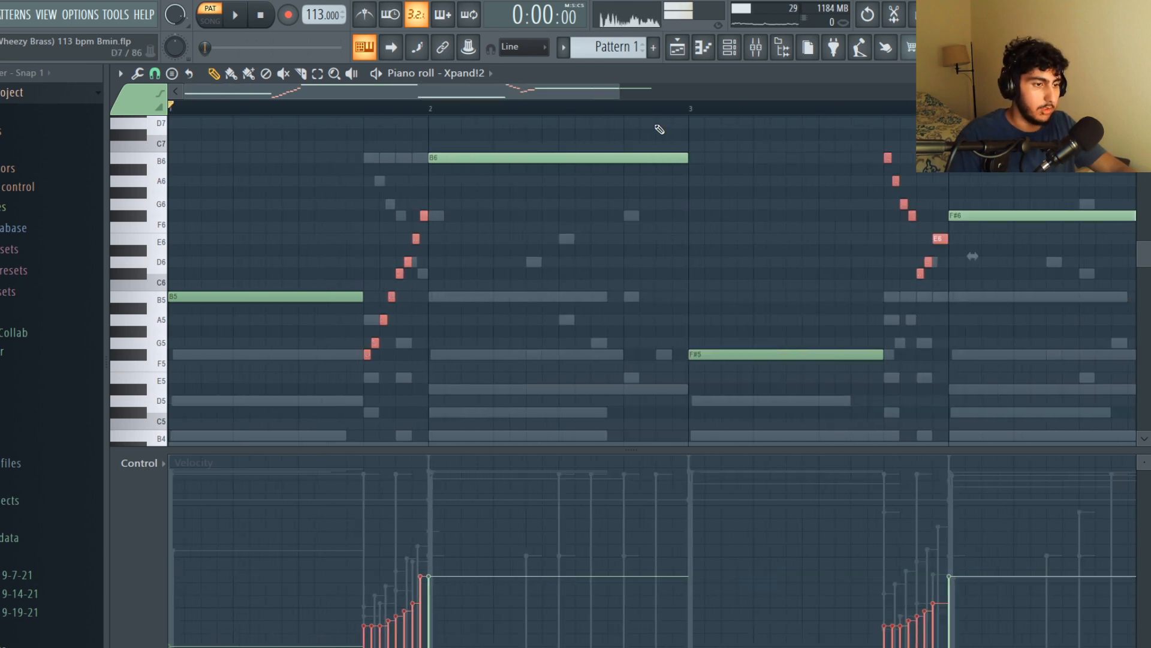
{"action": "scroll", "coordinate": [740, 249], "scroll_direction": "down", "scroll_amount": 1}
{"action": "left_click", "coordinate": [720, 247], "text": "ctrl"}
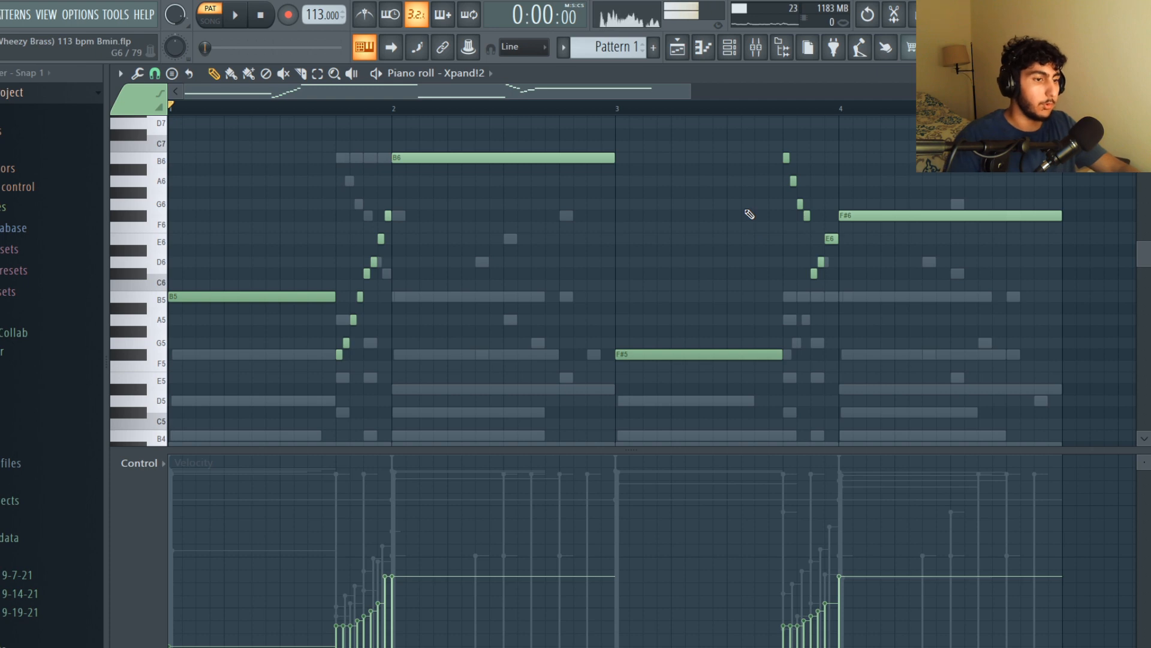
{"action": "scroll", "coordinate": [625, 108], "scroll_direction": "down", "scroll_amount": 1}
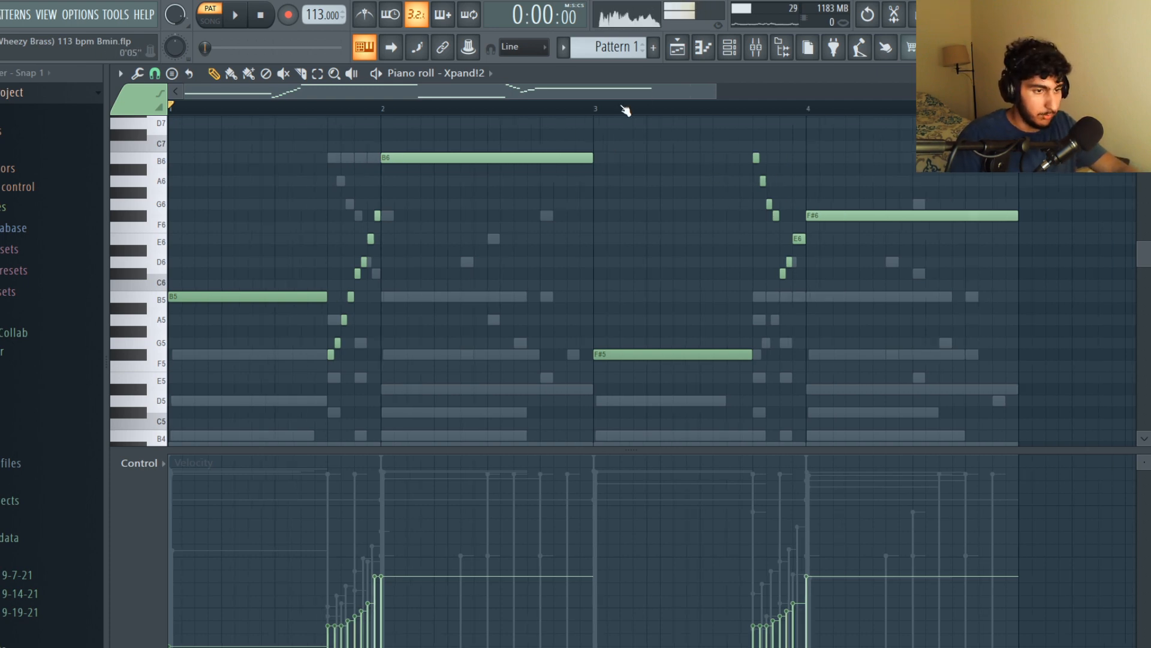
{"action": "key", "text": "space"}
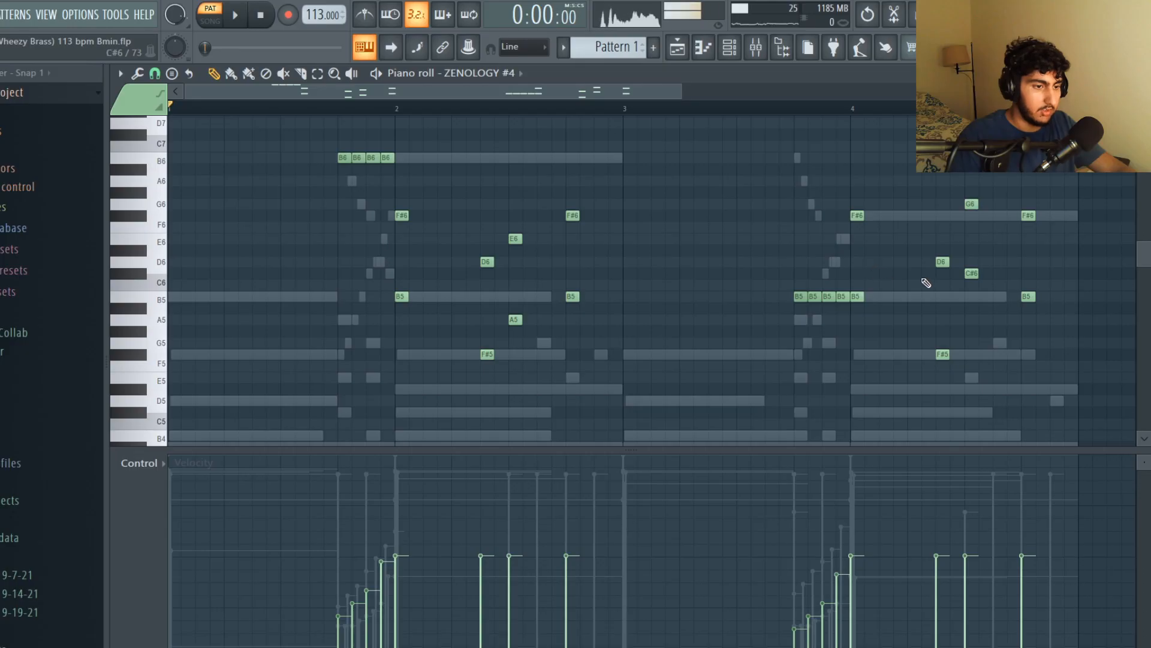
Select the chords and grace-note runs in the ZENOLOGY #4 piano roll to examine them
{"action": "scroll", "coordinate": [926, 283], "scroll_direction": "up", "scroll_amount": 1}
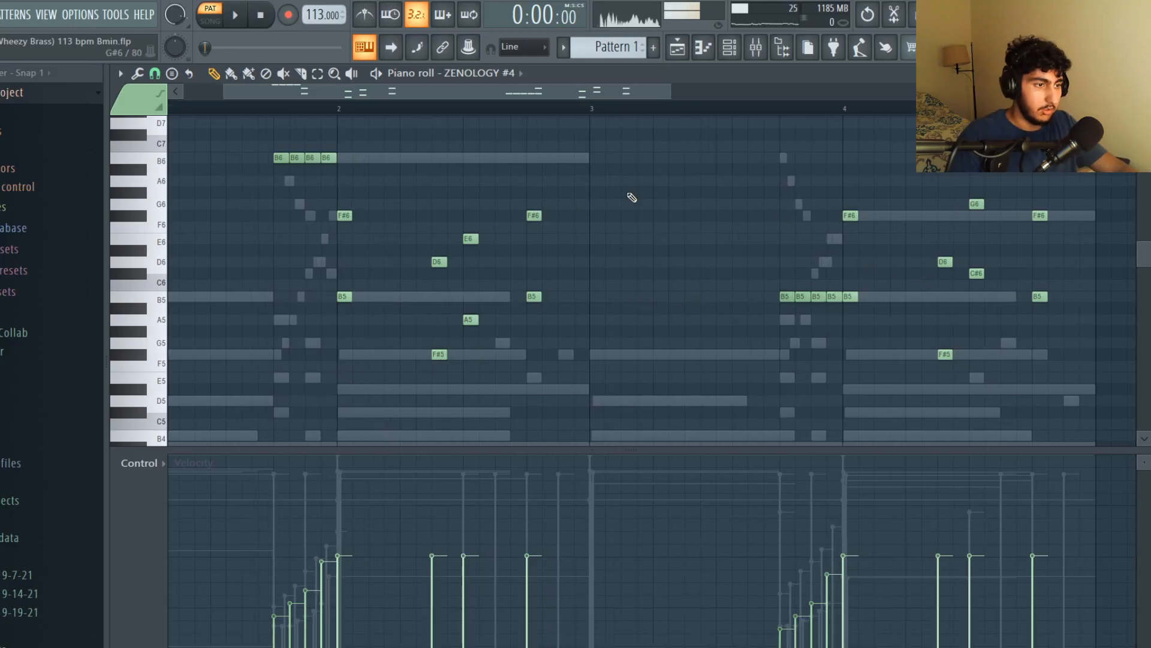
{"action": "scroll", "coordinate": [631, 197], "scroll_direction": "down", "scroll_amount": 1}
{"action": "left_click_drag", "start_coordinate": [557, 394], "coordinate": [355, 211]}
{"action": "left_click_drag", "start_coordinate": [1014, 382], "coordinate": [731, 189]}
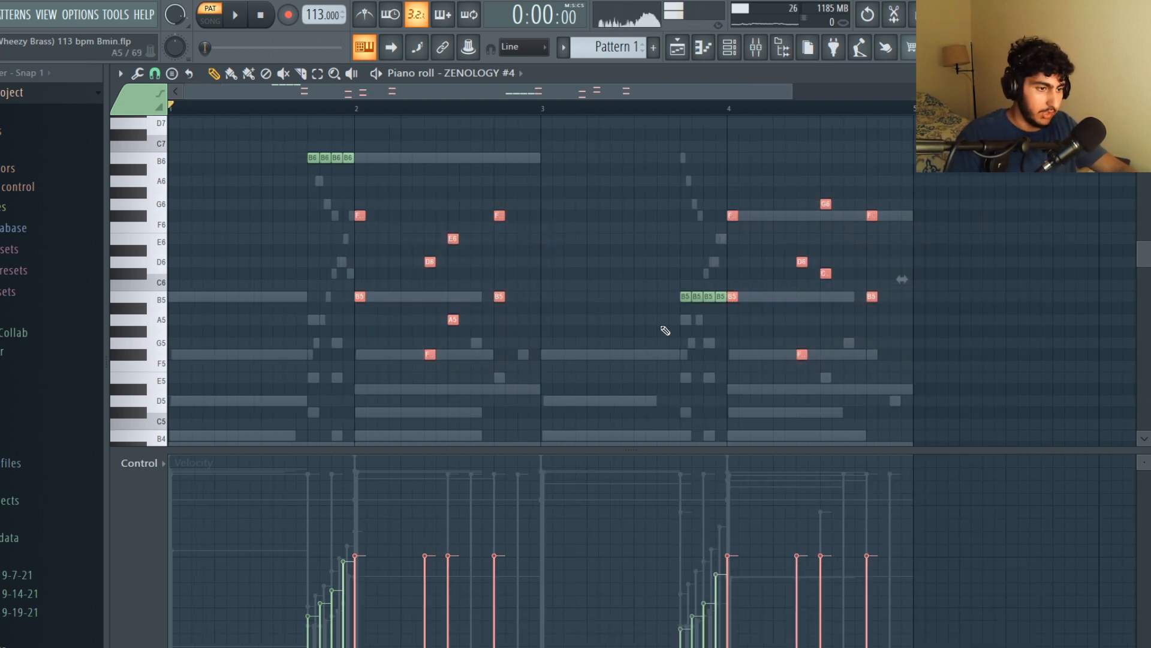
{"action": "left_click_drag", "start_coordinate": [665, 300], "coordinate": [724, 298]}
{"action": "left_click_drag", "start_coordinate": [471, 207], "coordinate": [257, 146]}
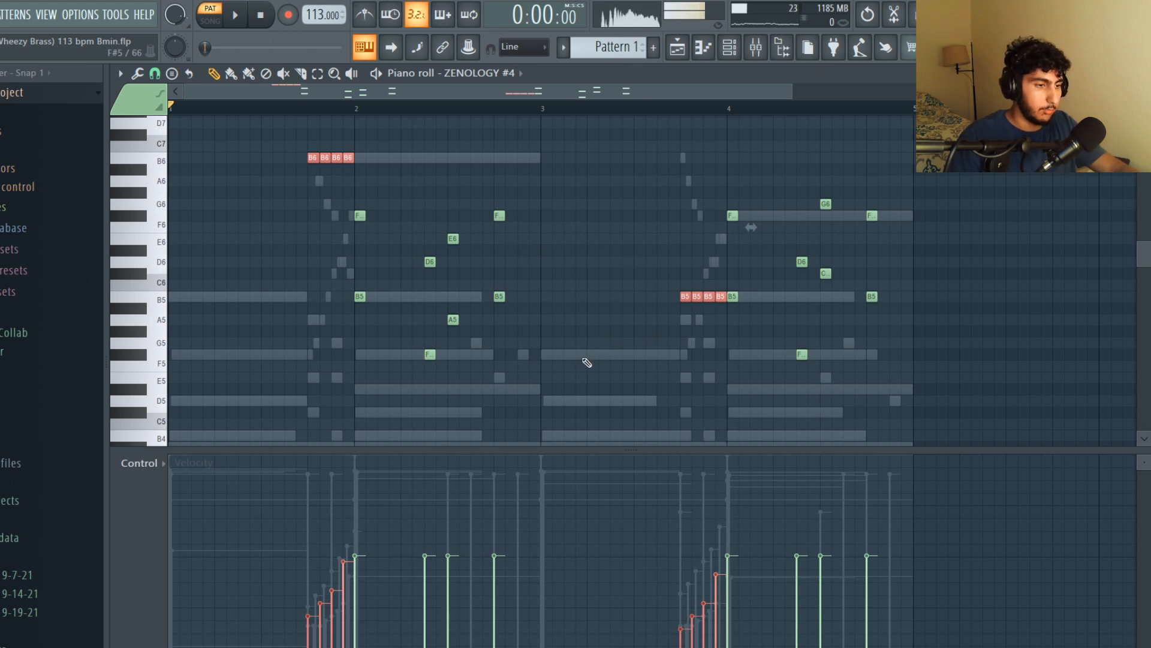
{"action": "left_click_drag", "start_coordinate": [537, 382], "coordinate": [343, 211]}
{"action": "left_click_drag", "start_coordinate": [944, 361], "coordinate": [711, 154]}
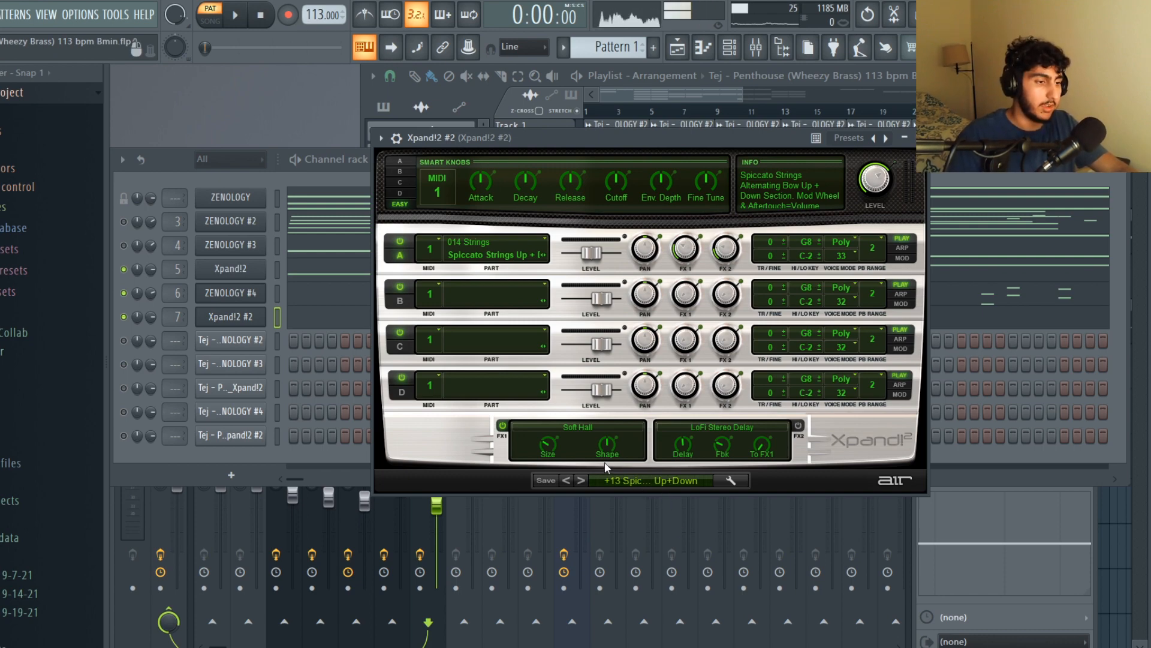
Open the Xpand!2 #2 piano roll, select its grace-note runs and play the pattern
{"action": "key", "text": "F7"}
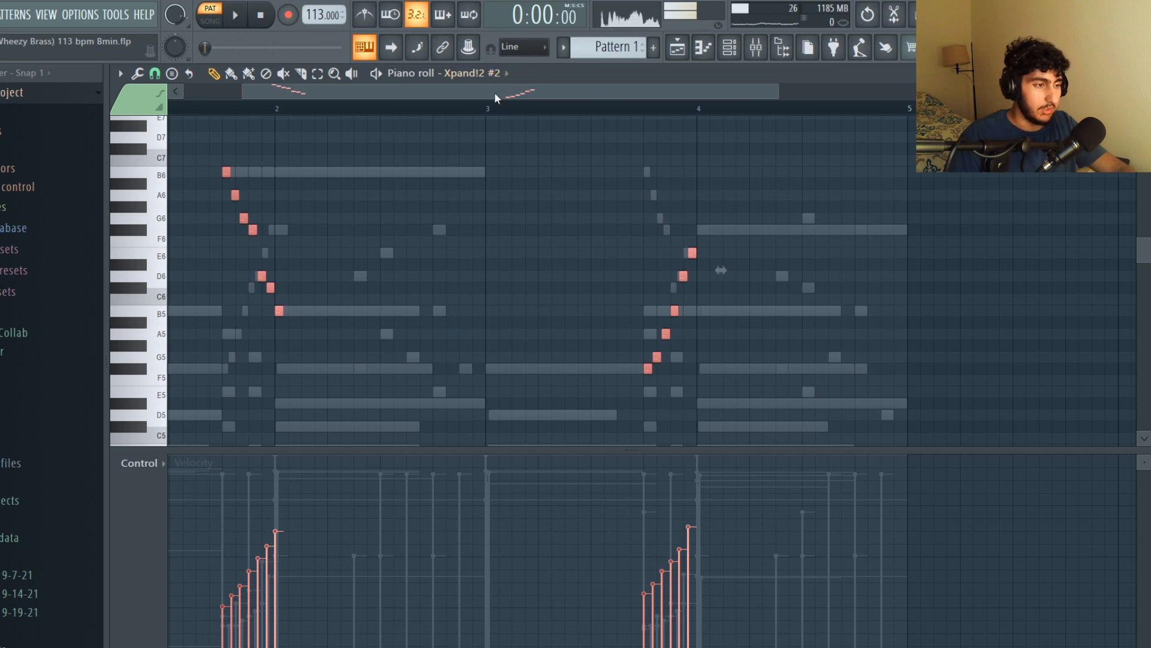
{"action": "scroll", "coordinate": [453, 124], "scroll_direction": "left", "scroll_amount": 3}
{"action": "left_click", "coordinate": [580, 252]}
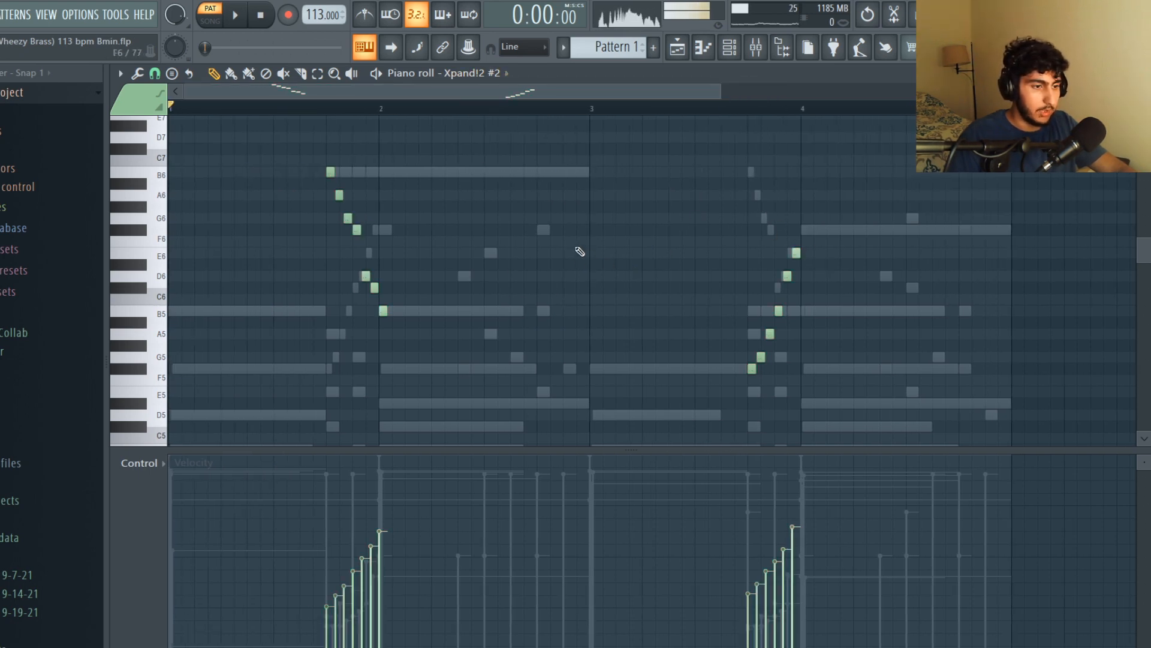
{"action": "left_click_drag", "start_coordinate": [893, 419], "coordinate": [307, 114]}
{"action": "left_click", "coordinate": [609, 191]}
{"action": "scroll", "coordinate": [656, 186], "scroll_direction": "down", "scroll_amount": 1}
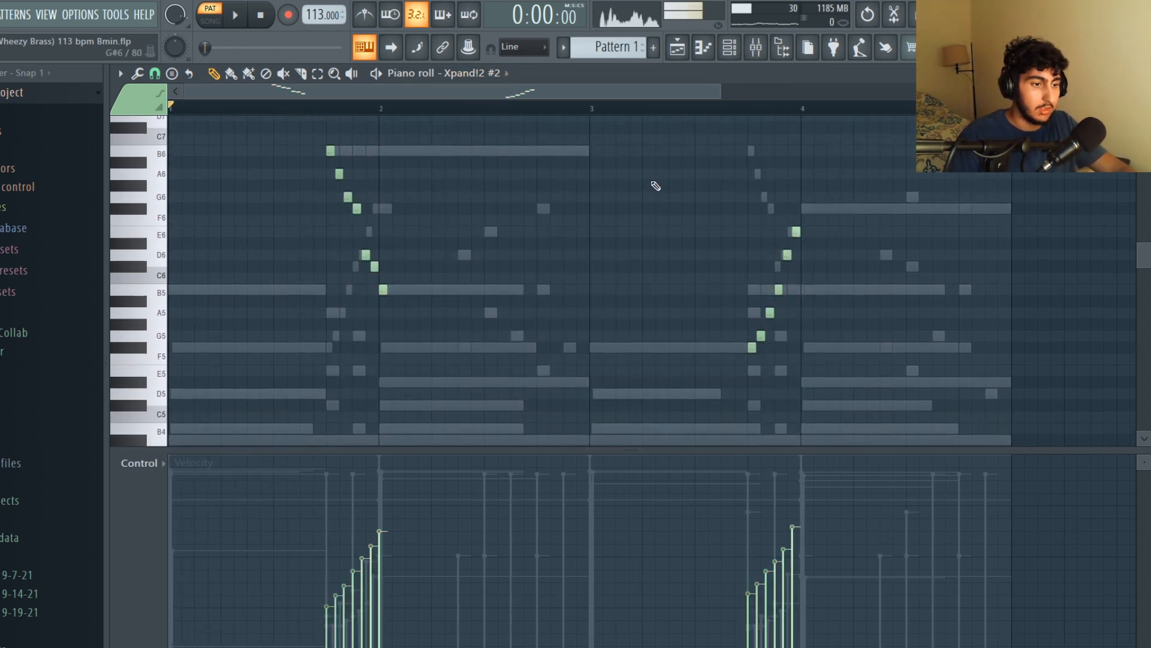
{"action": "key", "text": "space"}
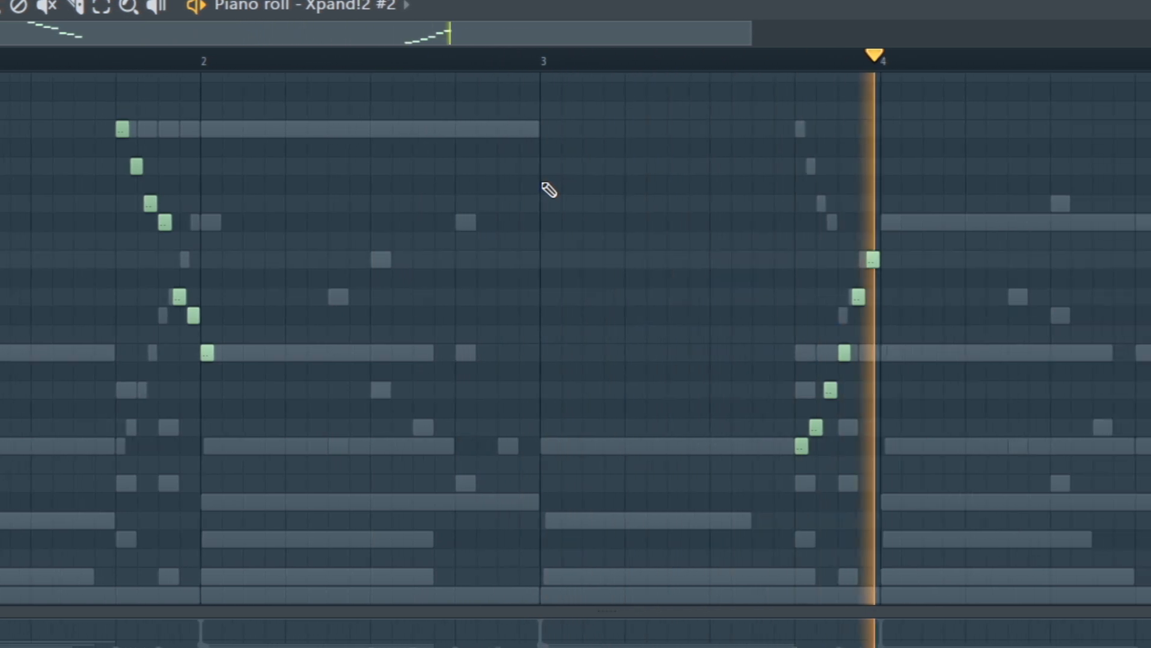
{"action": "key", "text": "space"}
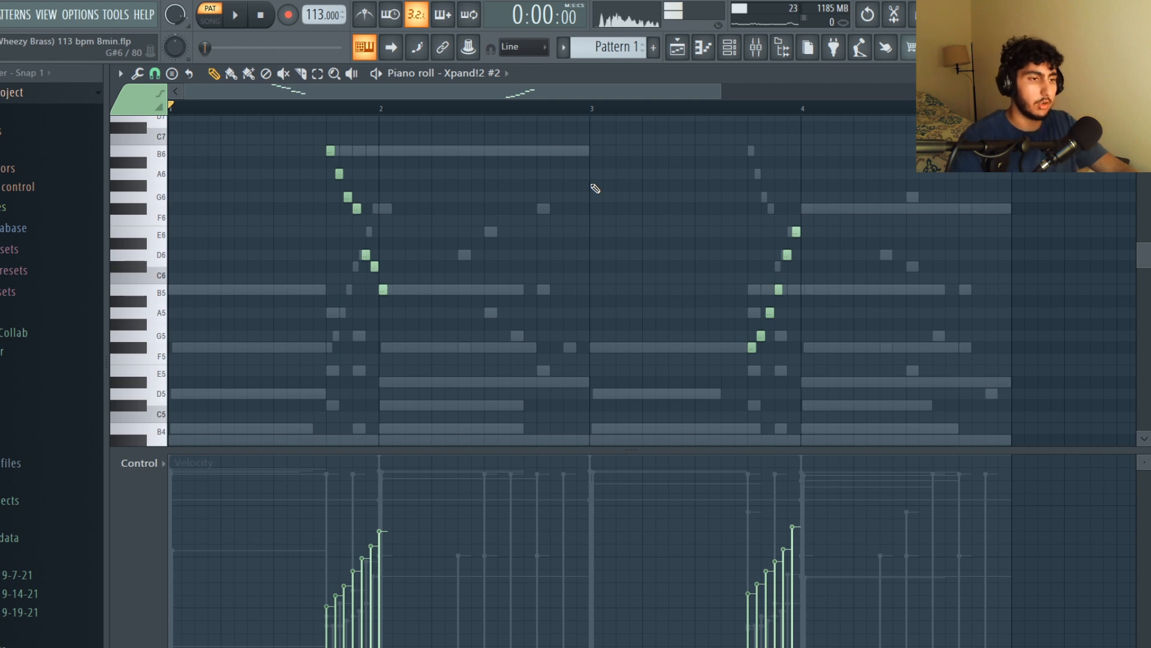
Zoom in on the first Xpand!2 #2 grace-note run to read its notes
{"action": "scroll", "coordinate": [296, 231], "scroll_direction": "up", "scroll_amount": 8}
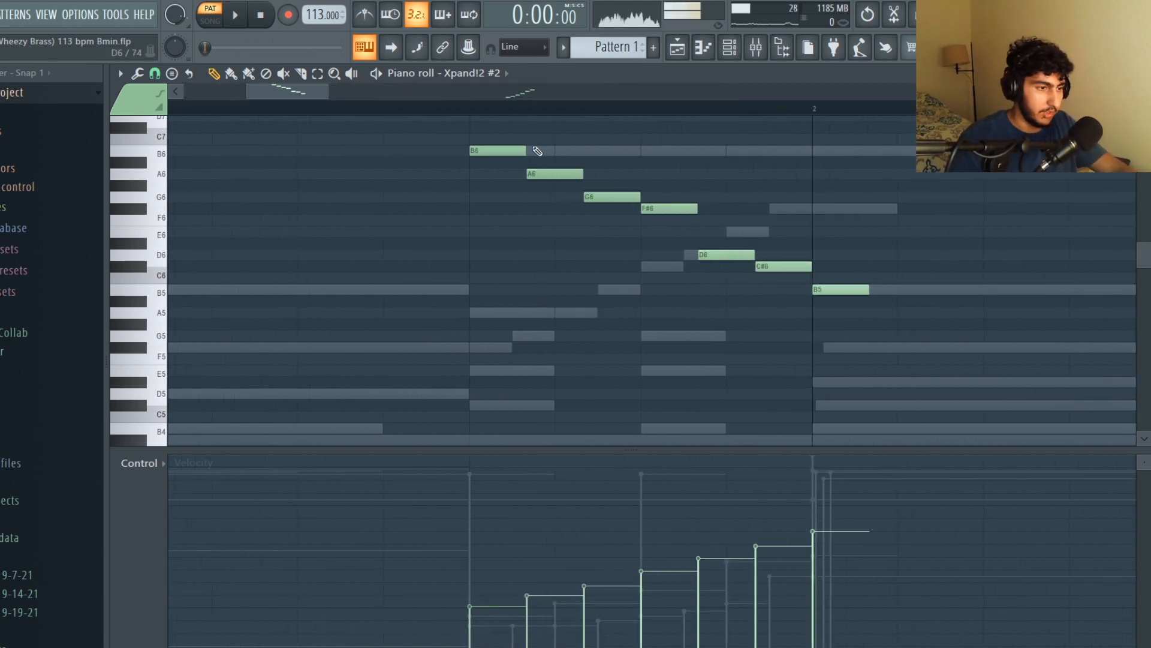
{"action": "scroll", "coordinate": [639, 241], "scroll_direction": "down", "scroll_amount": 5}
{"action": "scroll", "coordinate": [847, 316], "scroll_direction": "up", "scroll_amount": 5}
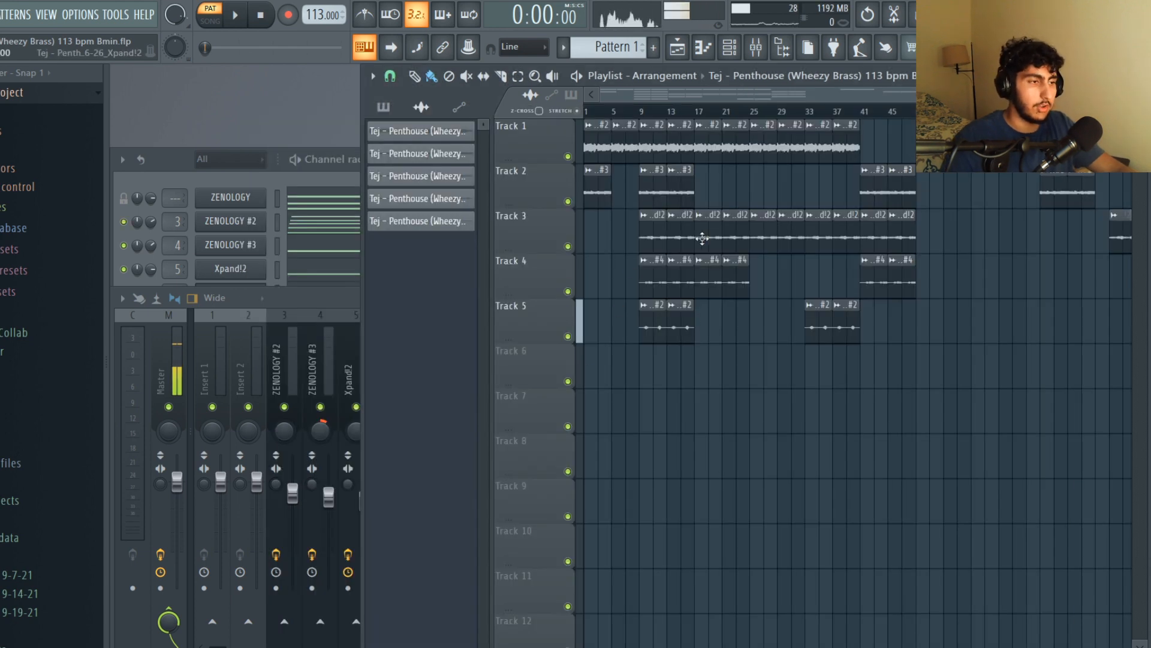
{"action": "scroll", "coordinate": [797, 244], "scroll_direction": "up", "scroll_amount": 2}
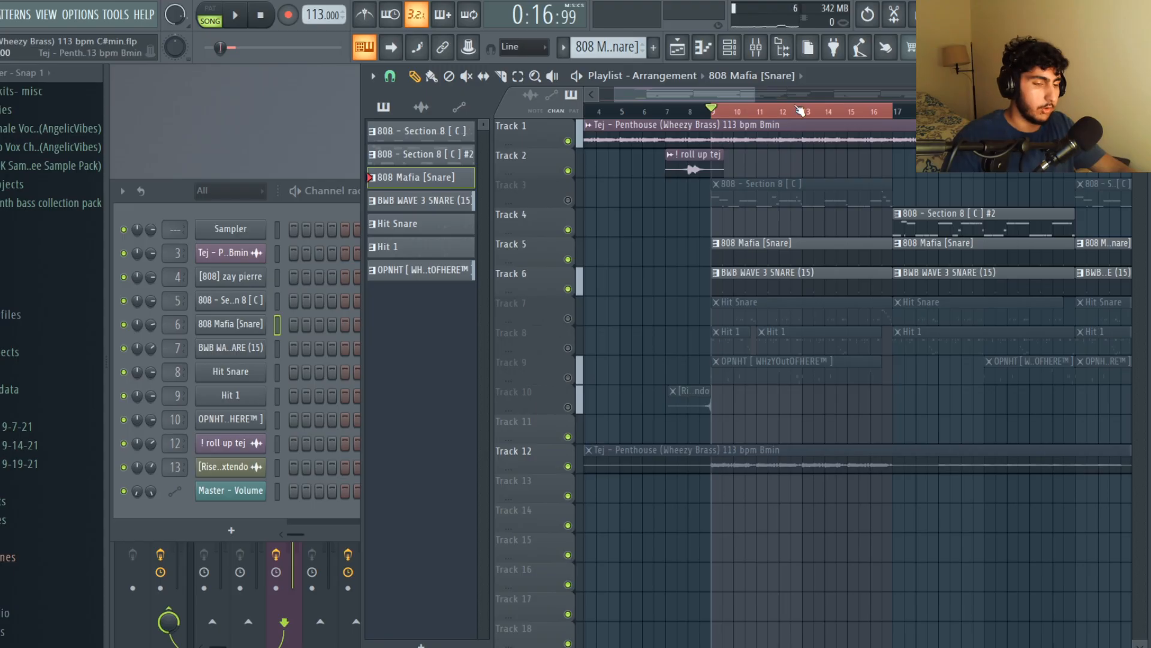
Open the 808 Mafia [Snare] pattern's piano roll and play it
{"action": "left_click", "coordinate": [267, 229]}
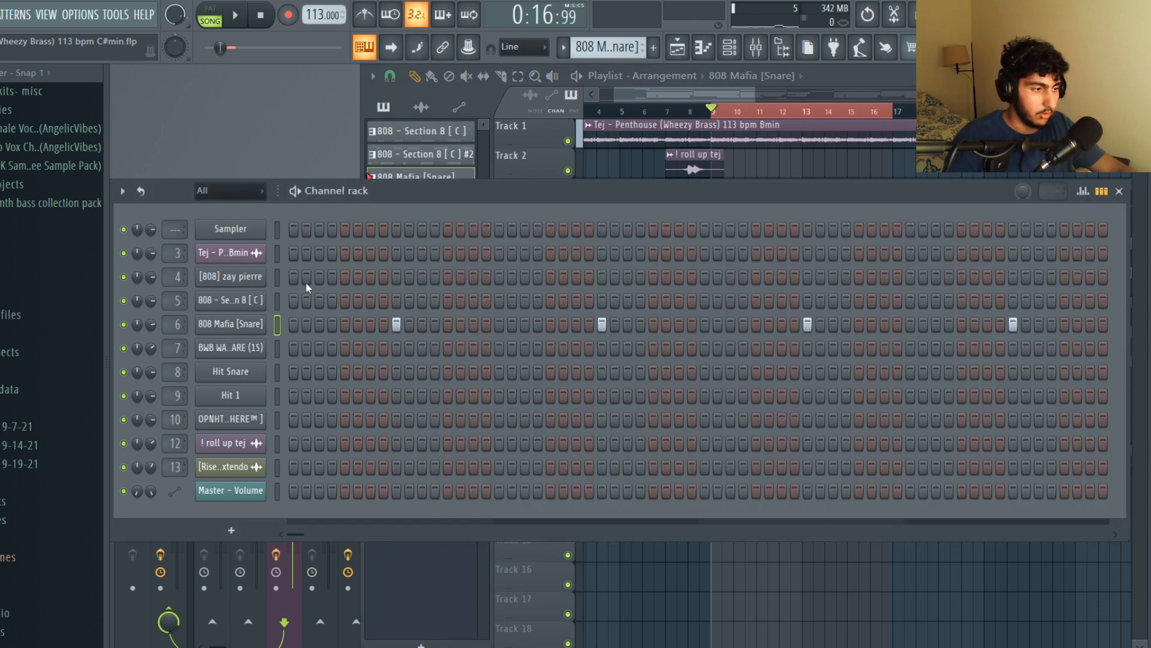
{"action": "key", "text": "KP_Add"}
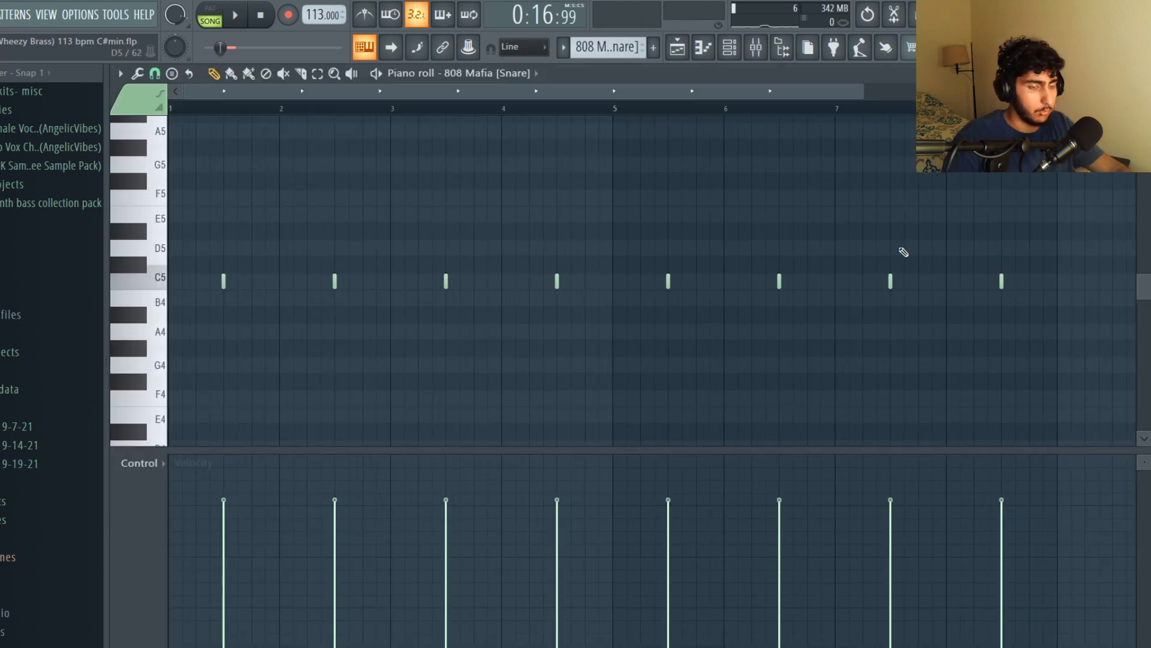
{"action": "scroll", "coordinate": [1068, 231], "scroll_direction": "down", "scroll_amount": 3}
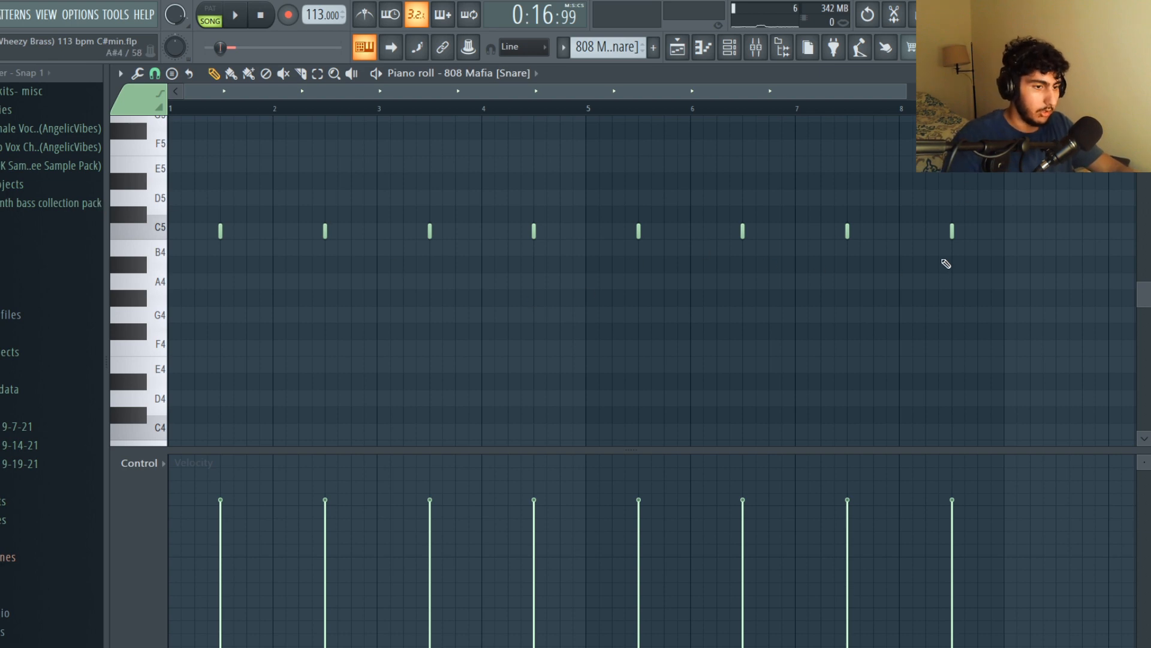
{"action": "key", "text": "space"}
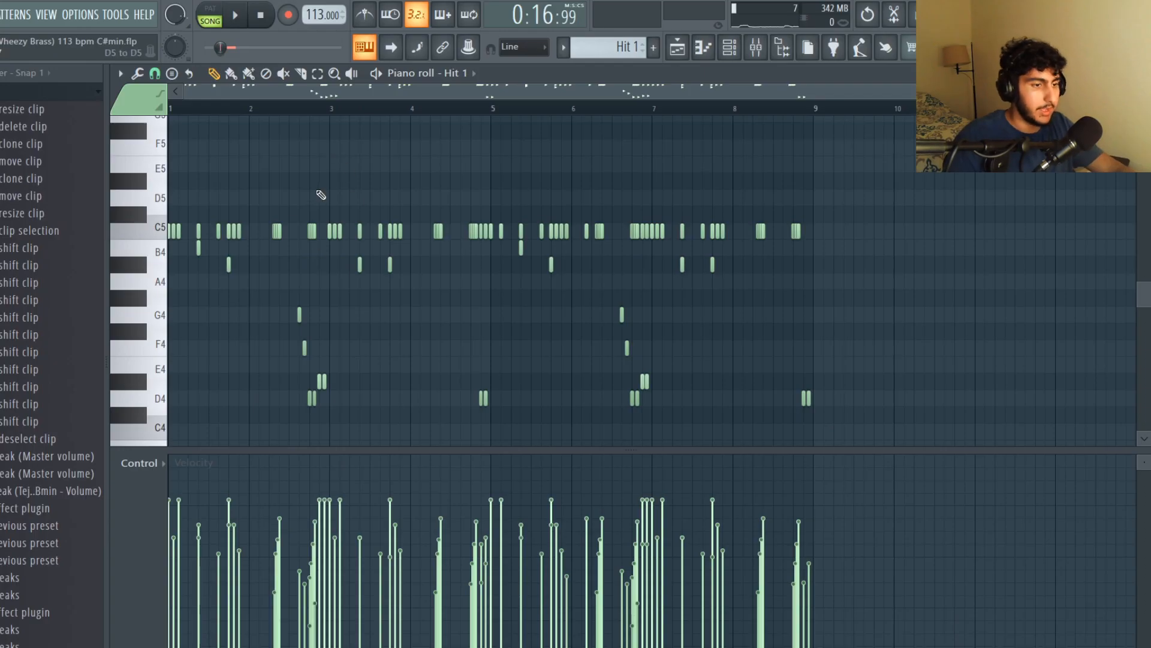
{"action": "scroll", "coordinate": [321, 195], "scroll_direction": "up", "scroll_amount": 3}
{"action": "scroll", "coordinate": [889, 340], "scroll_direction": "down", "scroll_amount": 1}
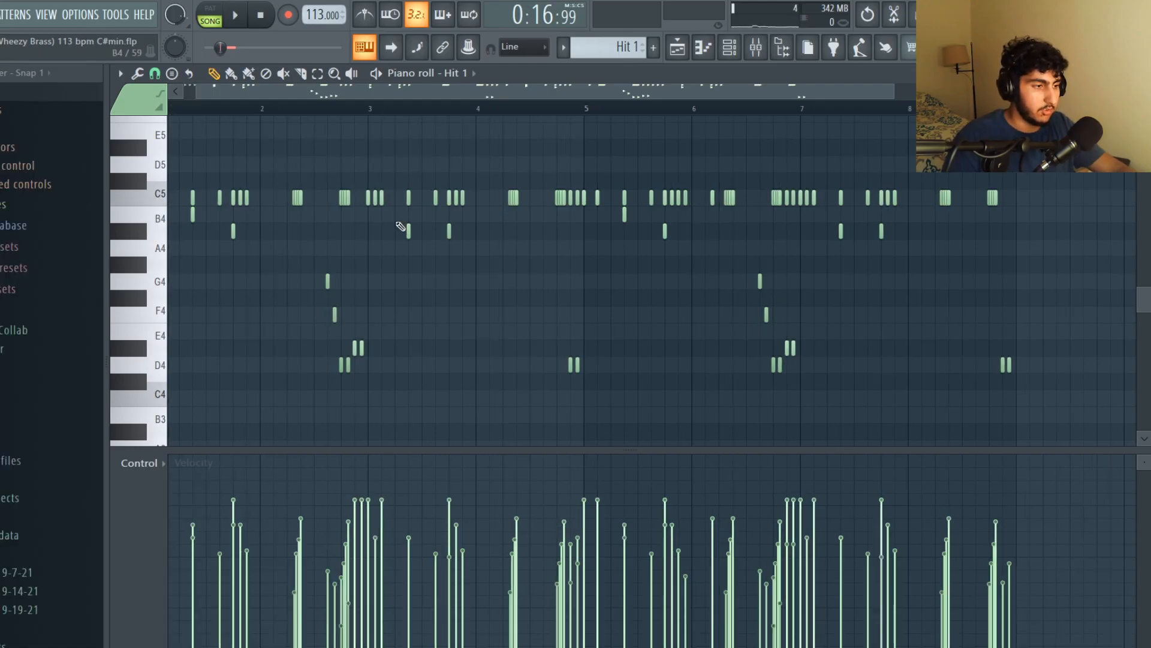
Examine the Hit 1 hi-hat pattern by selecting its quick note rolls
{"action": "scroll", "coordinate": [401, 226], "scroll_direction": "down", "scroll_amount": 2}
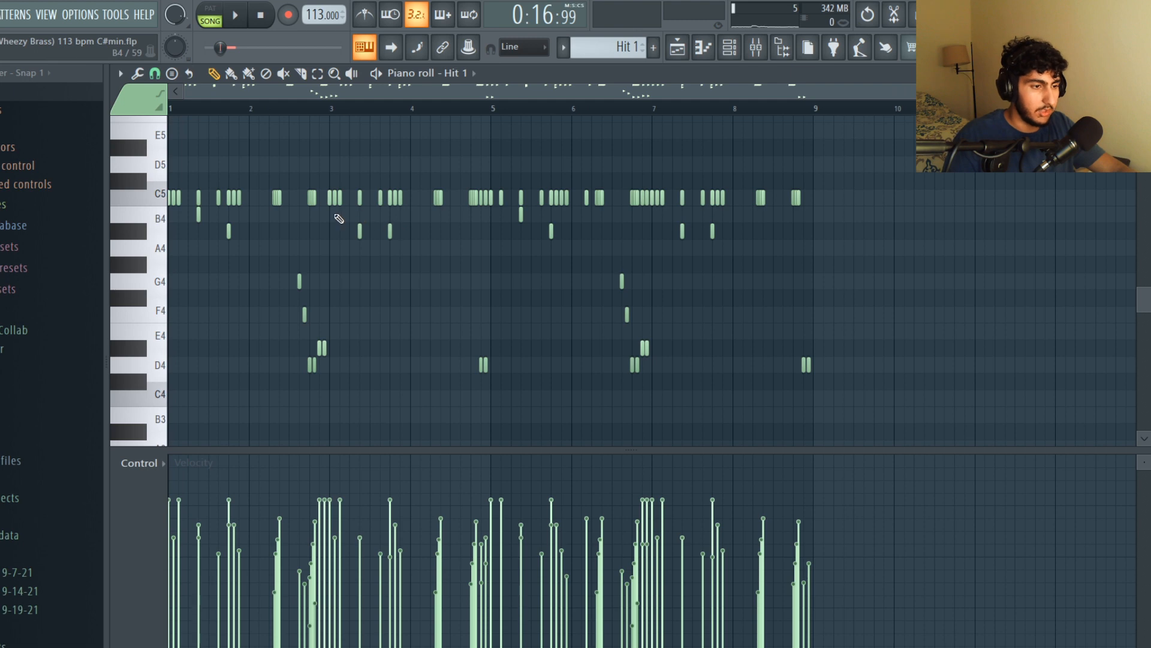
{"action": "scroll", "coordinate": [380, 156], "scroll_direction": "up", "scroll_amount": 3}
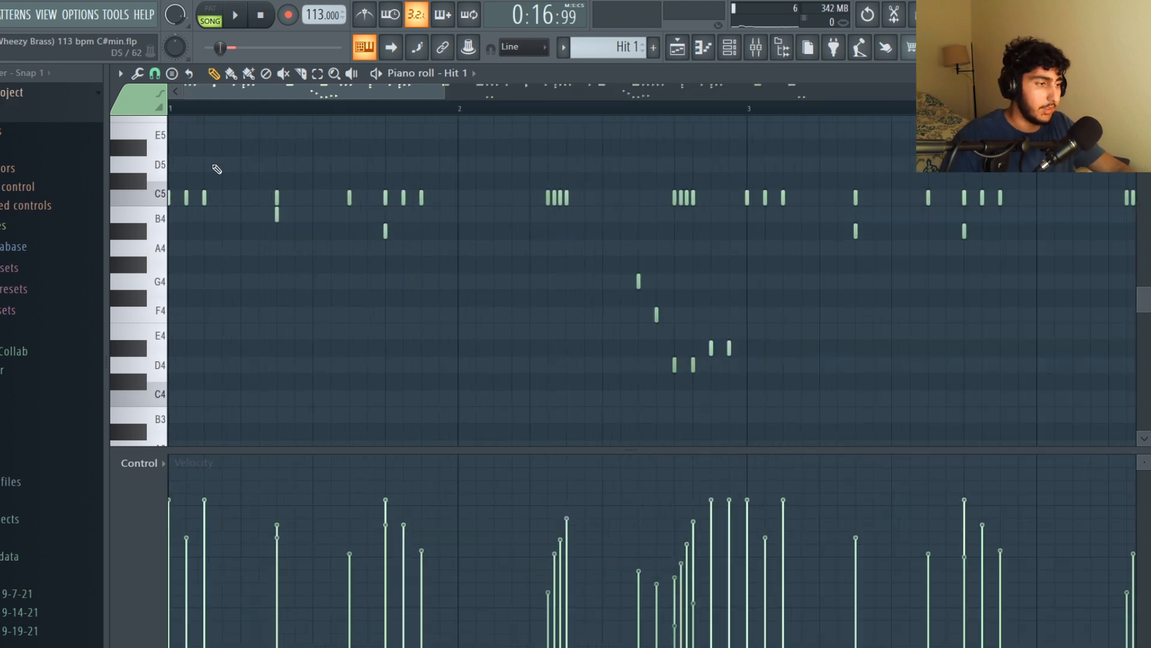
{"action": "scroll", "coordinate": [218, 170], "scroll_direction": "up", "scroll_amount": 1}
{"action": "scroll", "coordinate": [372, 210], "scroll_direction": "down", "scroll_amount": 2}
{"action": "left_click_drag", "start_coordinate": [365, 194], "coordinate": [311, 204]}
{"action": "left_click_drag", "start_coordinate": [212, 194], "coordinate": [159, 205]}
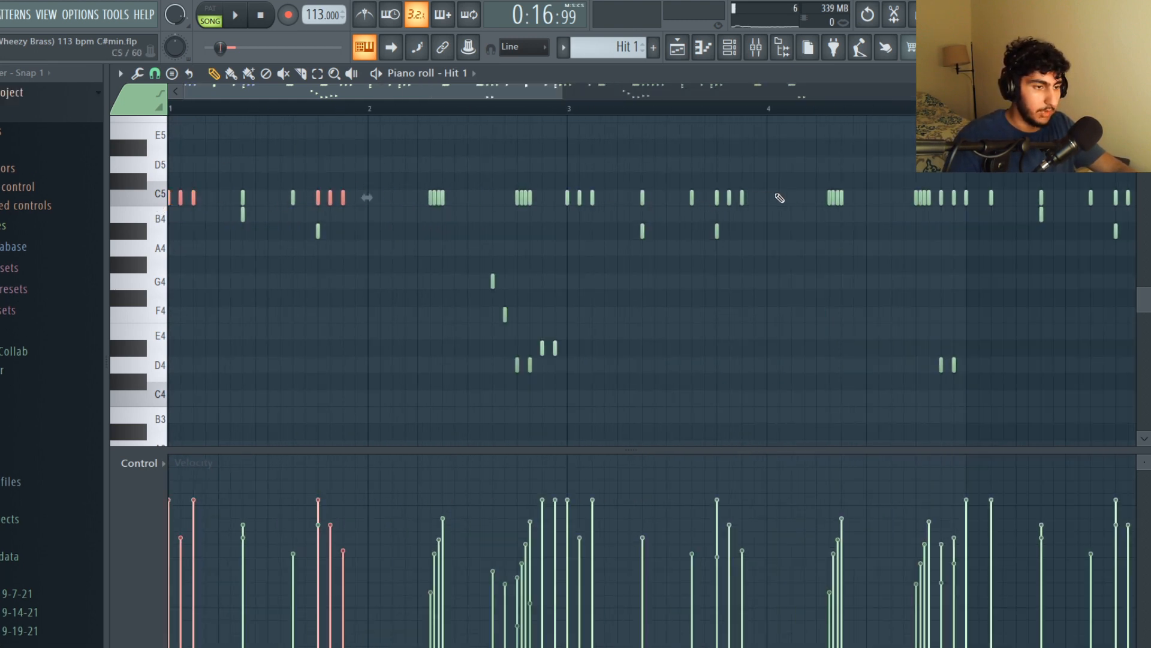
{"action": "left_click_drag", "start_coordinate": [779, 198], "coordinate": [714, 207]}
{"action": "scroll", "coordinate": [824, 195], "scroll_direction": "down", "scroll_amount": 1}
{"action": "left_click_drag", "start_coordinate": [838, 200], "coordinate": [807, 204]}
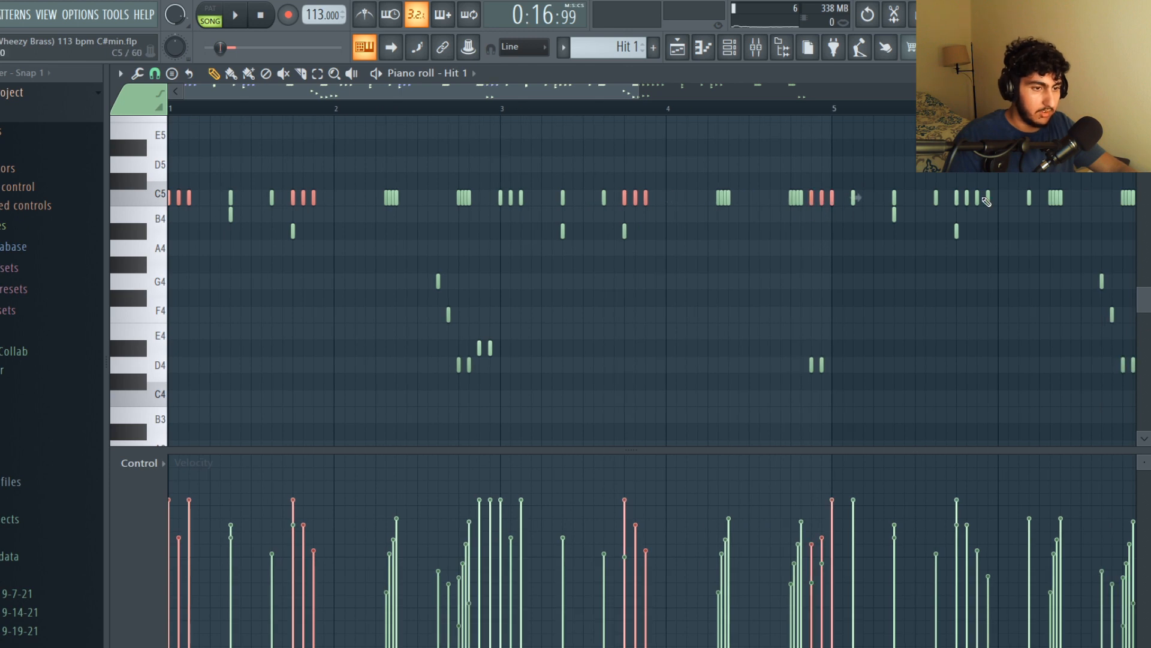
{"action": "left_click_drag", "start_coordinate": [983, 200], "coordinate": [930, 210]}
Play back the full Hit 1 pattern
{"action": "scroll", "coordinate": [944, 205], "scroll_direction": "down", "scroll_amount": 1}
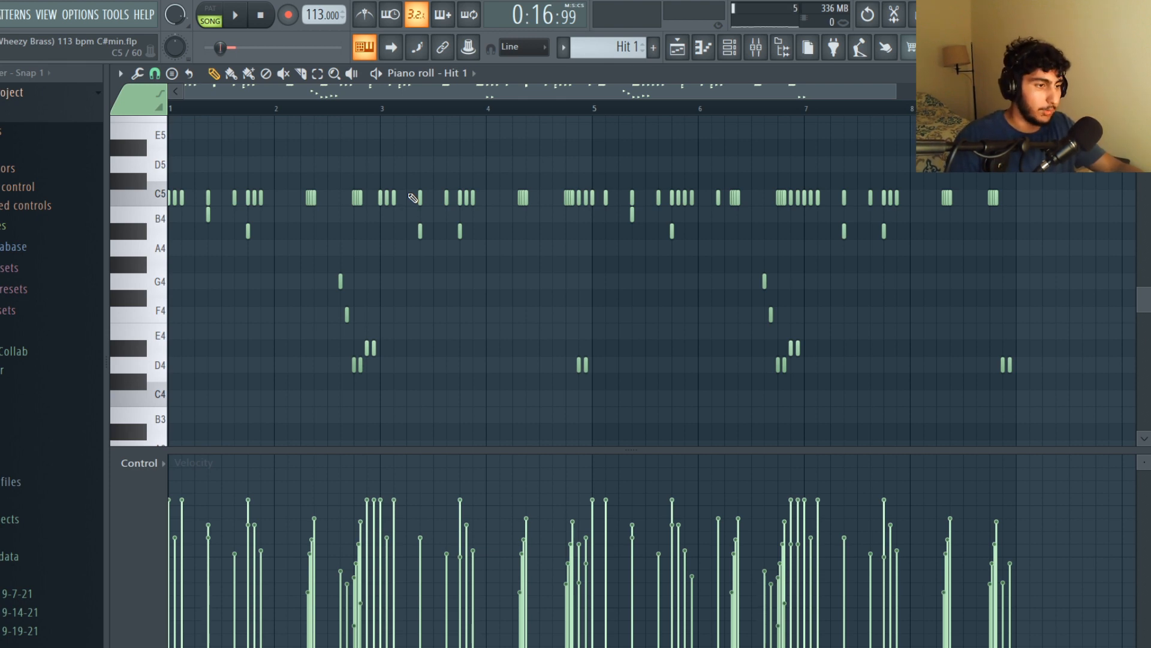
{"action": "scroll", "coordinate": [409, 574], "scroll_direction": "up", "scroll_amount": 1}
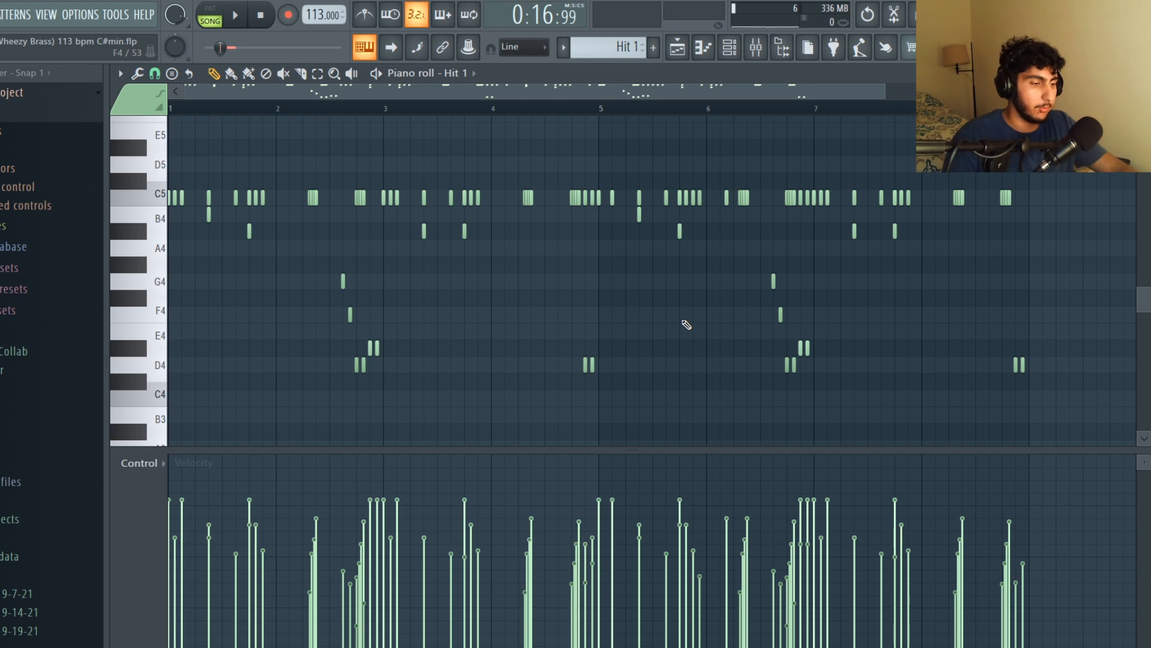
{"action": "scroll", "coordinate": [624, 124], "scroll_direction": "down", "scroll_amount": 1}
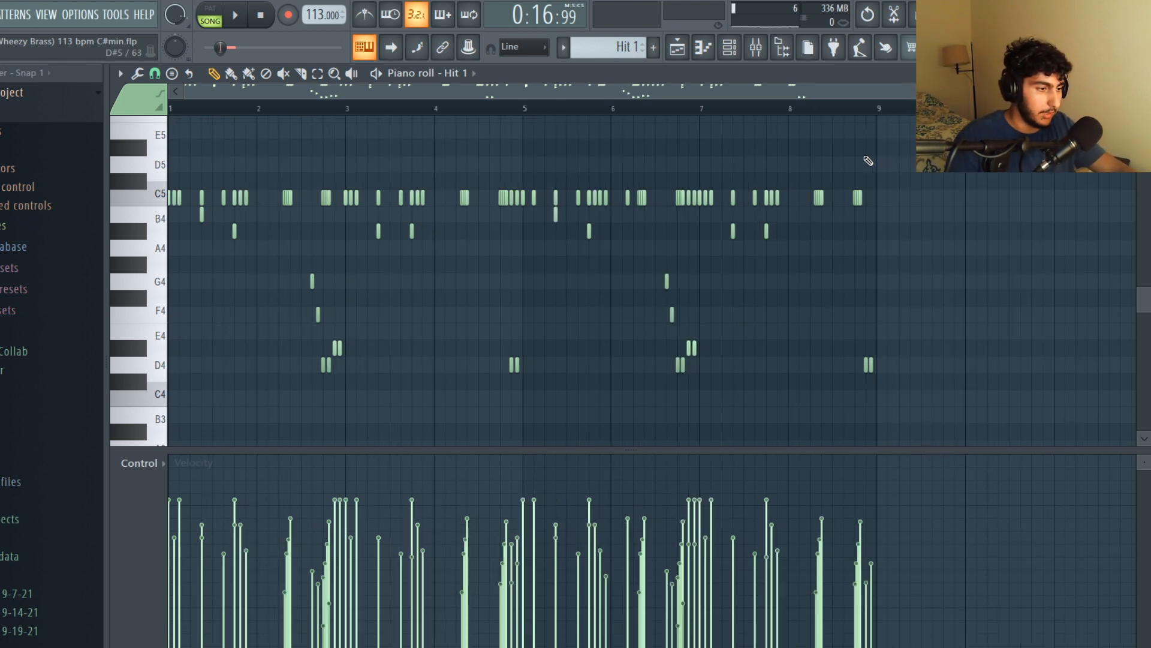
{"action": "key", "text": "space"}
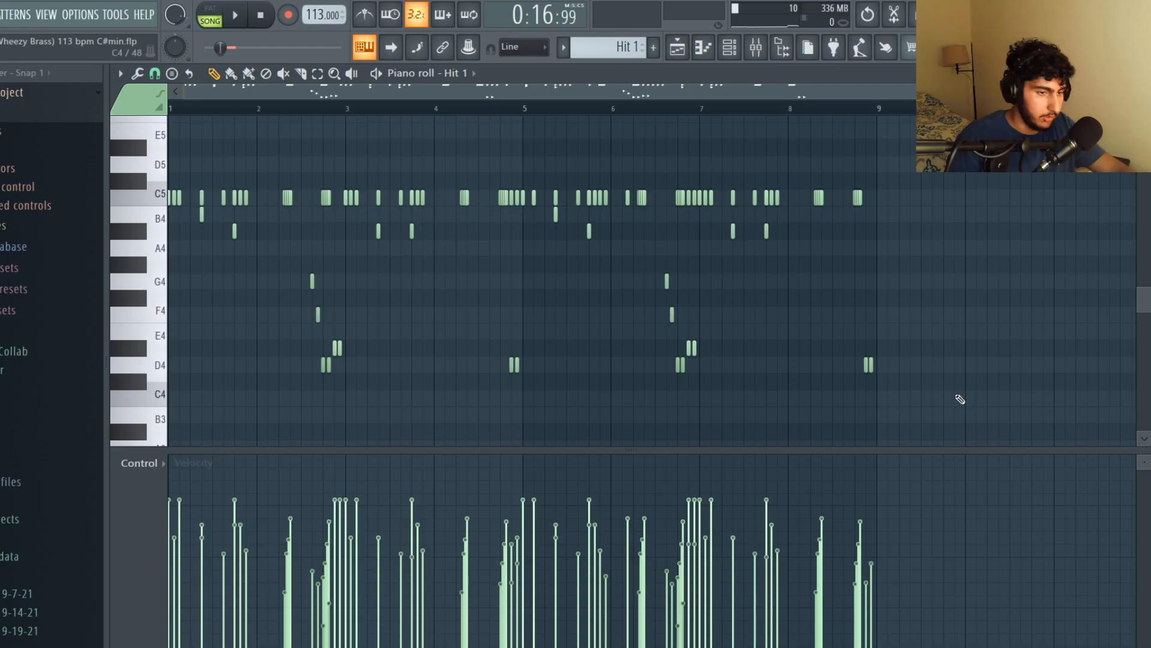
{"action": "left_click_drag", "start_coordinate": [930, 404], "coordinate": [213, 342]}
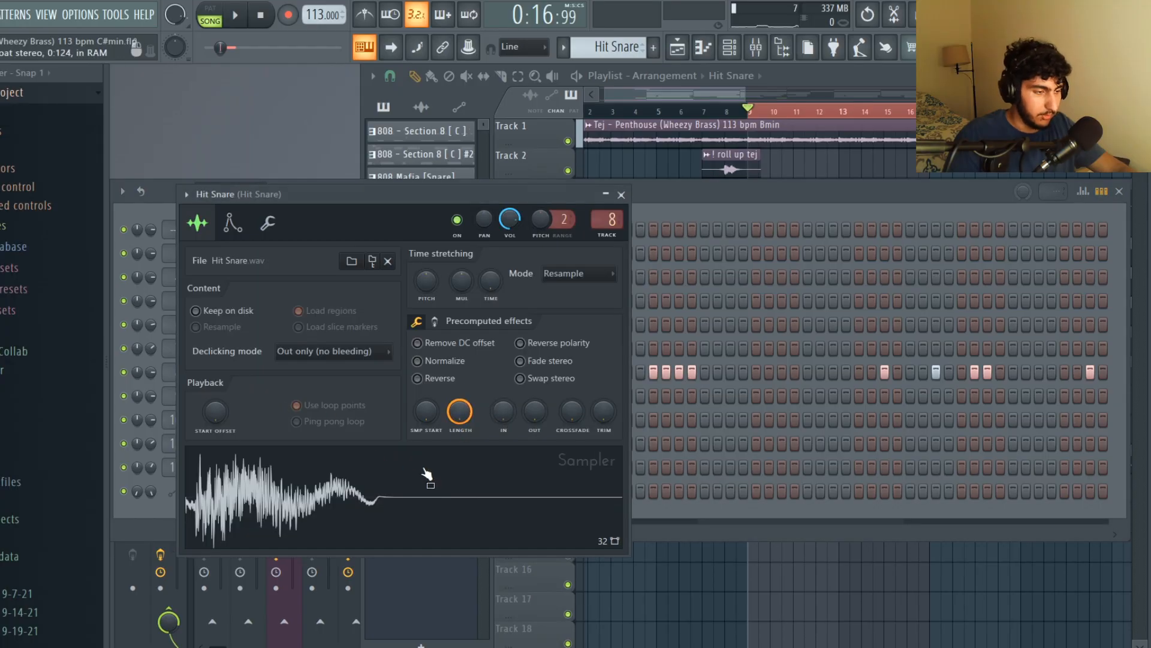
Open the Hit Snare pattern's piano roll from its sampler window
{"action": "left_click", "coordinate": [413, 491]}
{"action": "key", "text": "F7"}
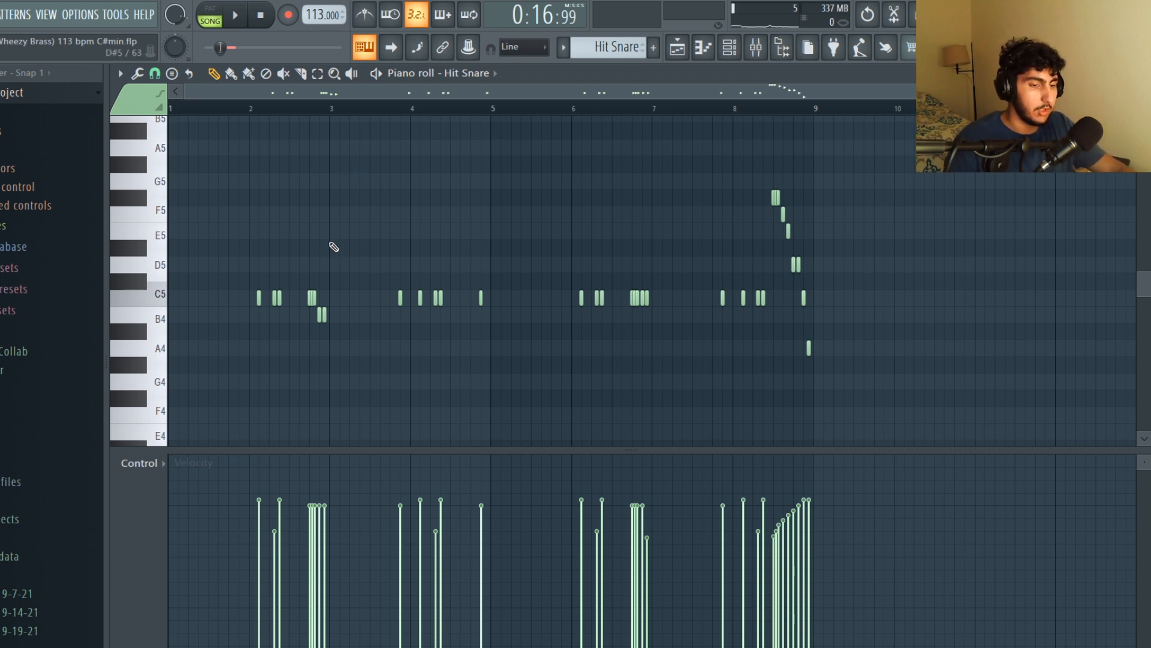
{"action": "scroll", "coordinate": [311, 276], "scroll_direction": "up", "scroll_amount": 3}
{"action": "scroll", "coordinate": [276, 222], "scroll_direction": "down", "scroll_amount": 3}
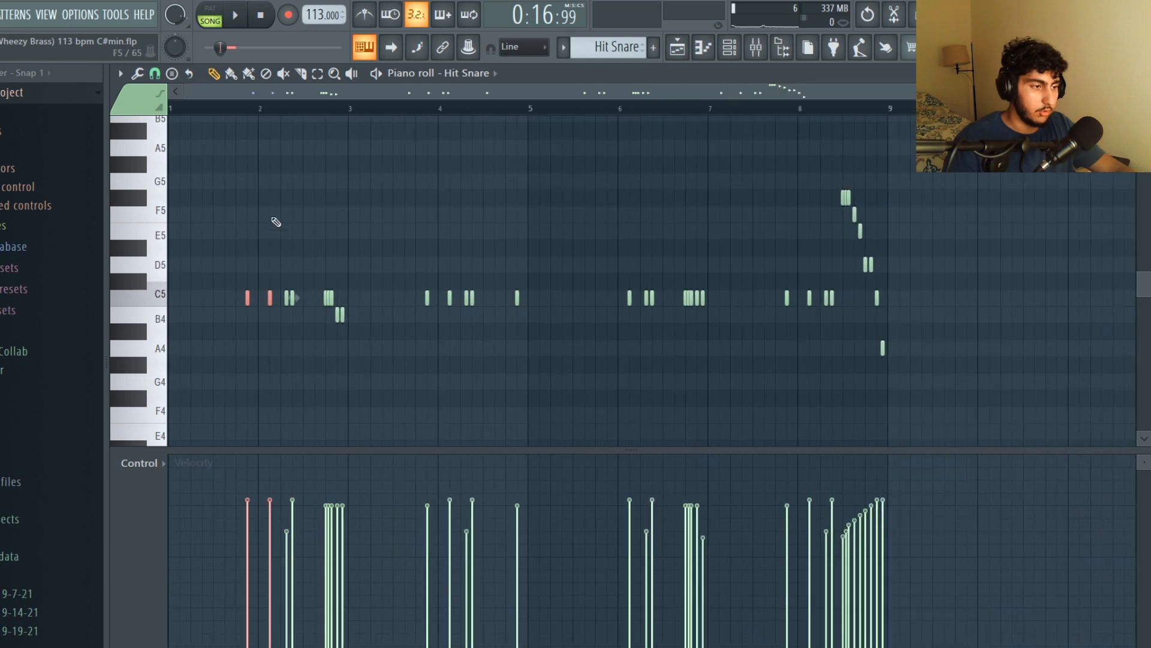
{"action": "right_click", "coordinate": [246, 298]}
{"action": "scroll", "coordinate": [306, 308], "scroll_direction": "up", "scroll_amount": 1}
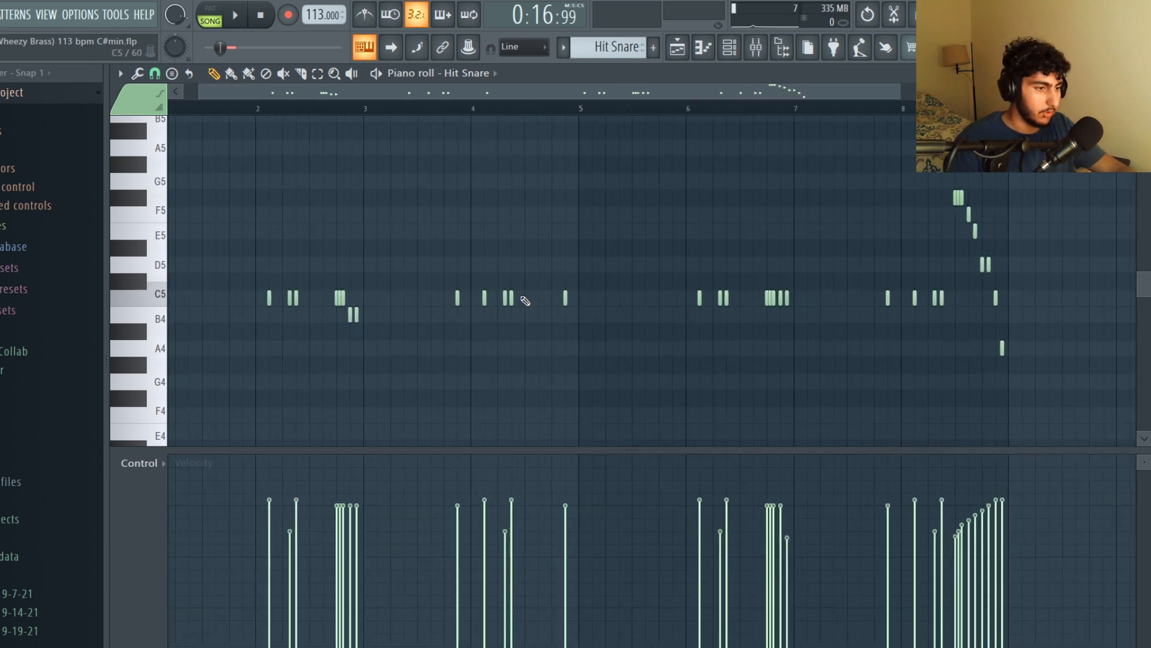
Select the snare hits in bars 2 to 8 to examine their placement
{"action": "left_click_drag", "start_coordinate": [525, 300], "coordinate": [447, 289]}
{"action": "left_click_drag", "start_coordinate": [741, 303], "coordinate": [679, 293]}
{"action": "left_click_drag", "start_coordinate": [965, 301], "coordinate": [884, 302]}
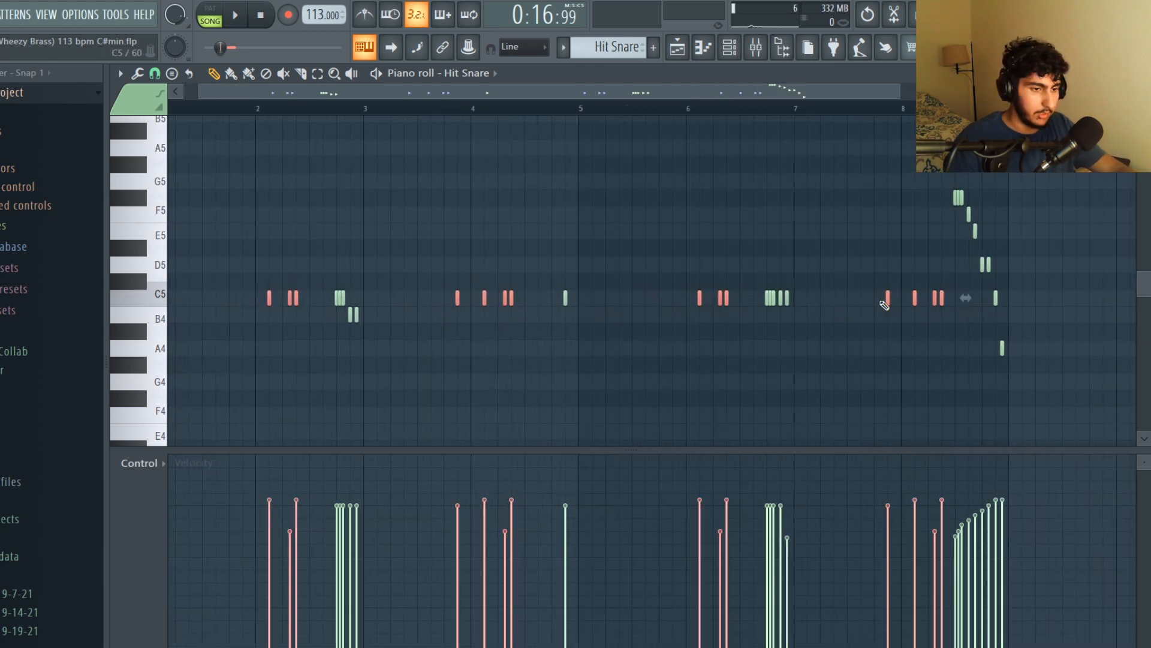
{"action": "scroll", "coordinate": [774, 315], "scroll_direction": "up", "scroll_amount": 6}
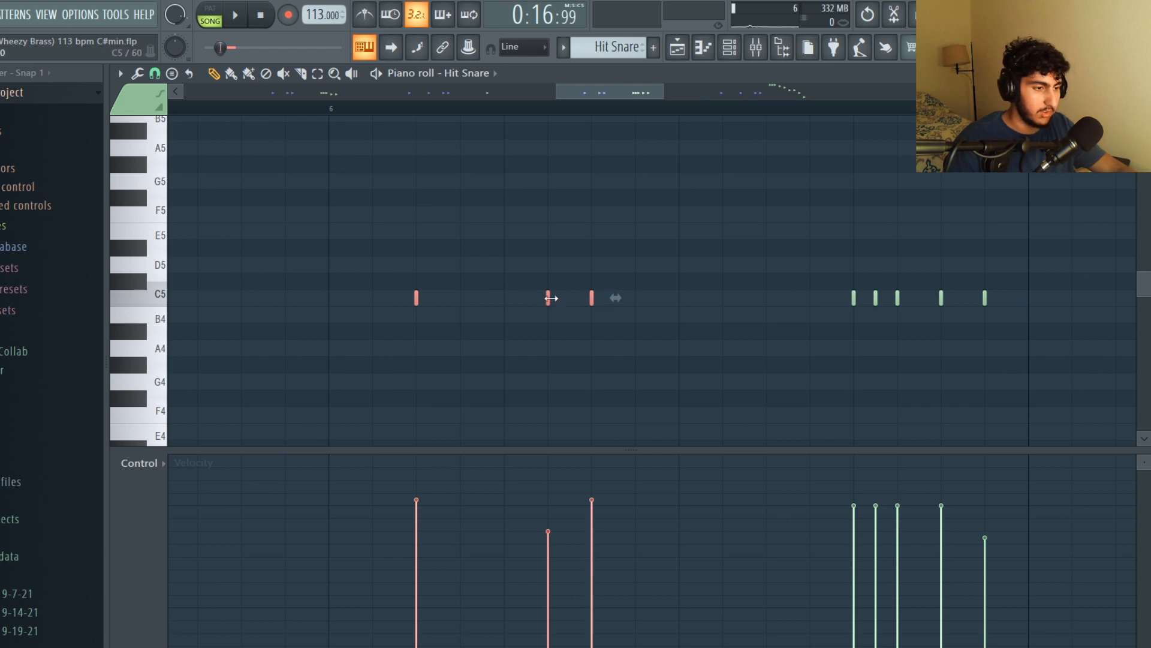
{"action": "scroll", "coordinate": [551, 298], "scroll_direction": "down", "scroll_amount": 5}
{"action": "scroll", "coordinate": [491, 245], "scroll_direction": "down", "scroll_amount": 2}
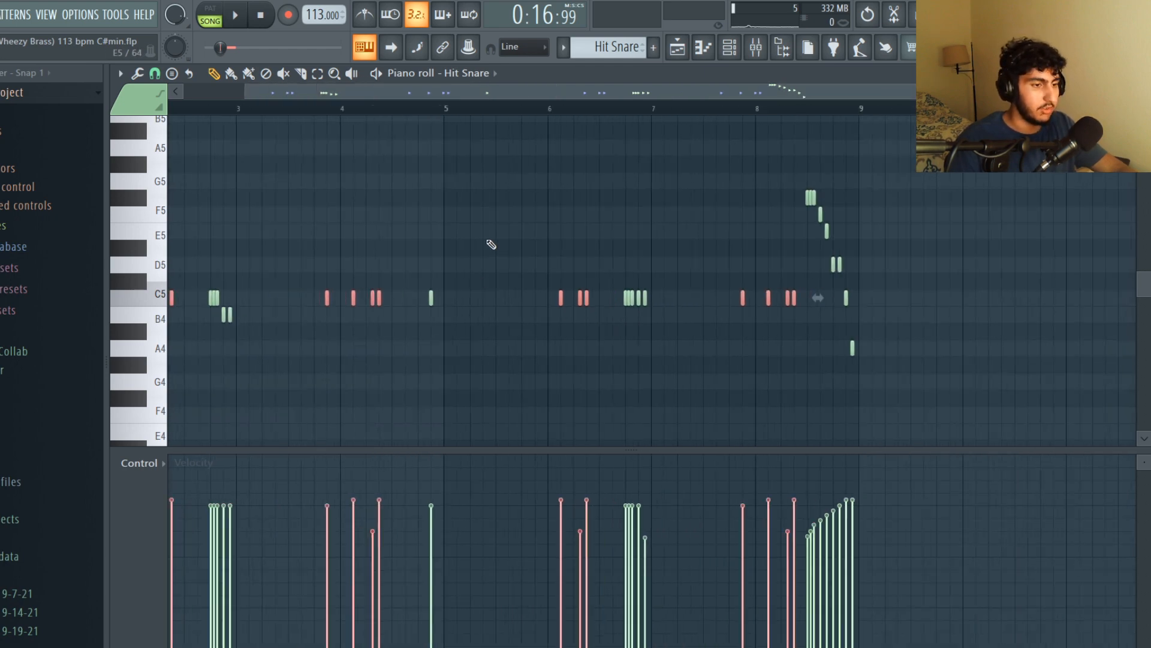
{"action": "scroll", "coordinate": [1023, 324], "scroll_direction": "up", "scroll_amount": 6}
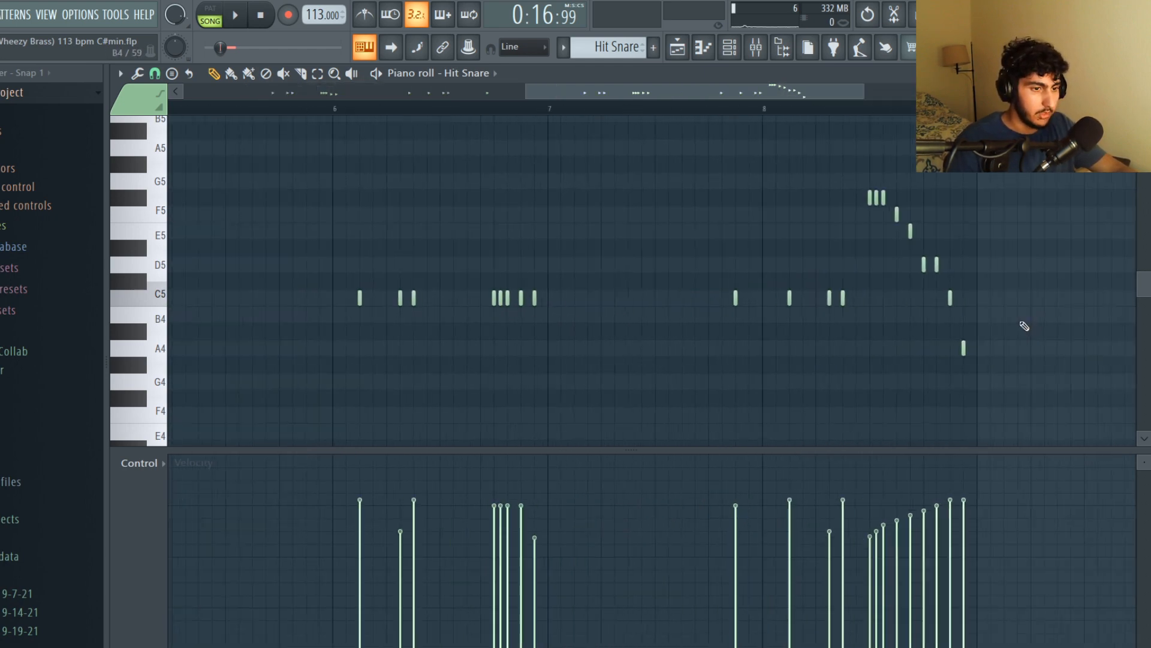
Select the descending snare roll at the end of the Hit Snare pattern and play the pattern back
{"action": "left_click_drag", "start_coordinate": [1036, 405], "coordinate": [745, 156]}
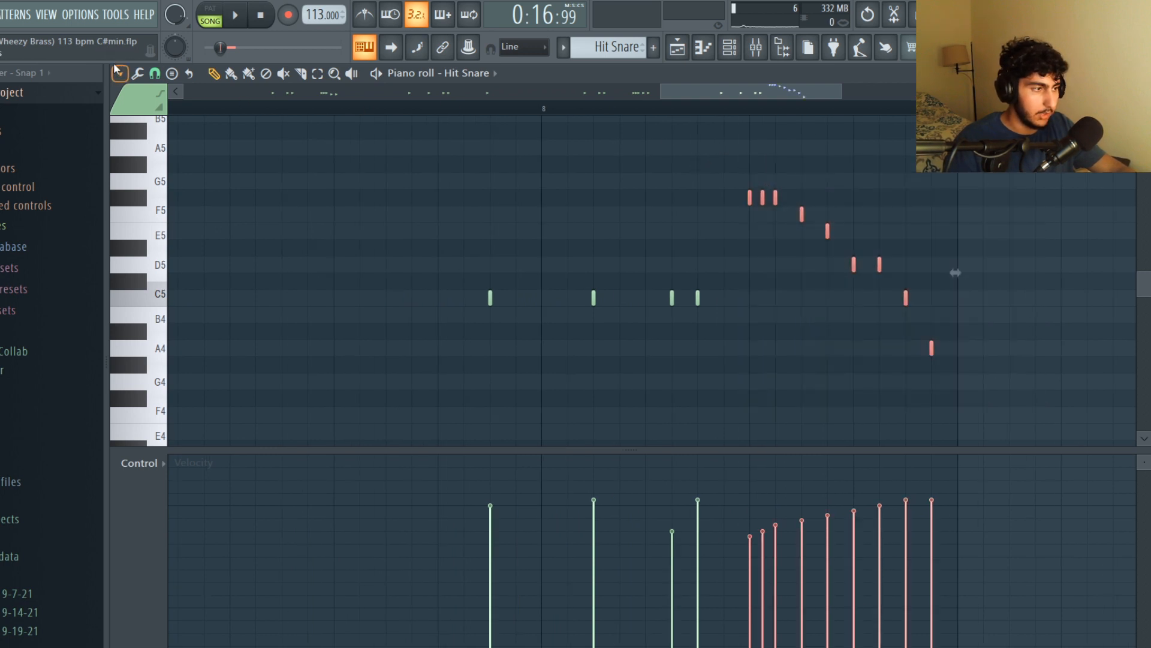
{"action": "left_click", "coordinate": [155, 75]}
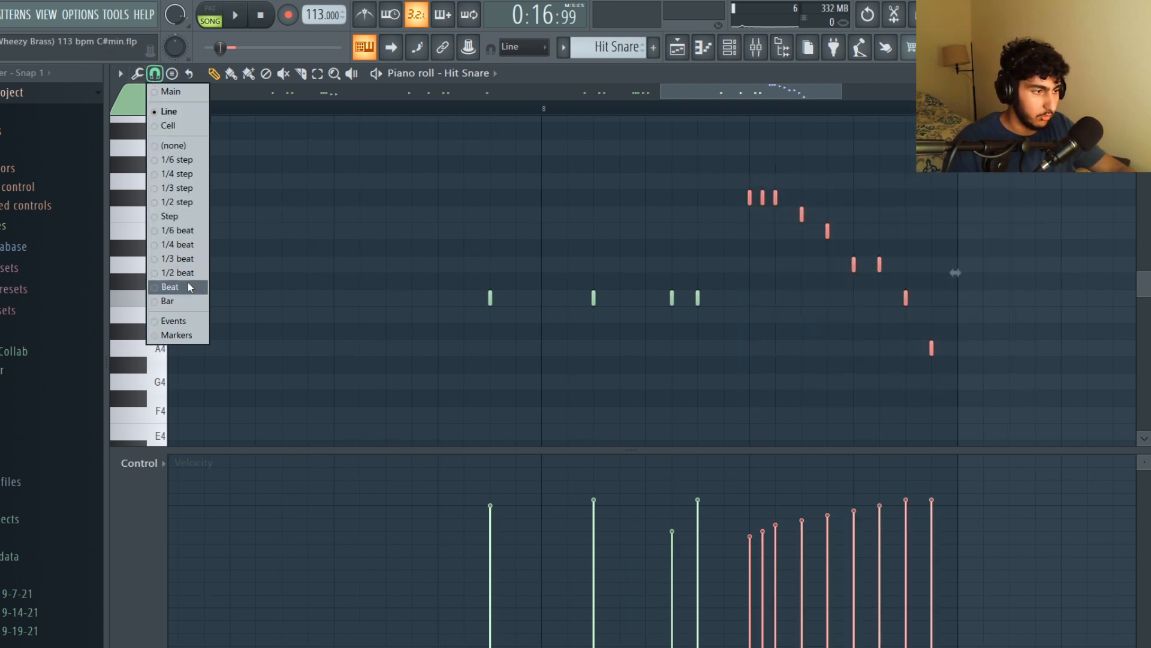
{"action": "left_click", "coordinate": [179, 203]}
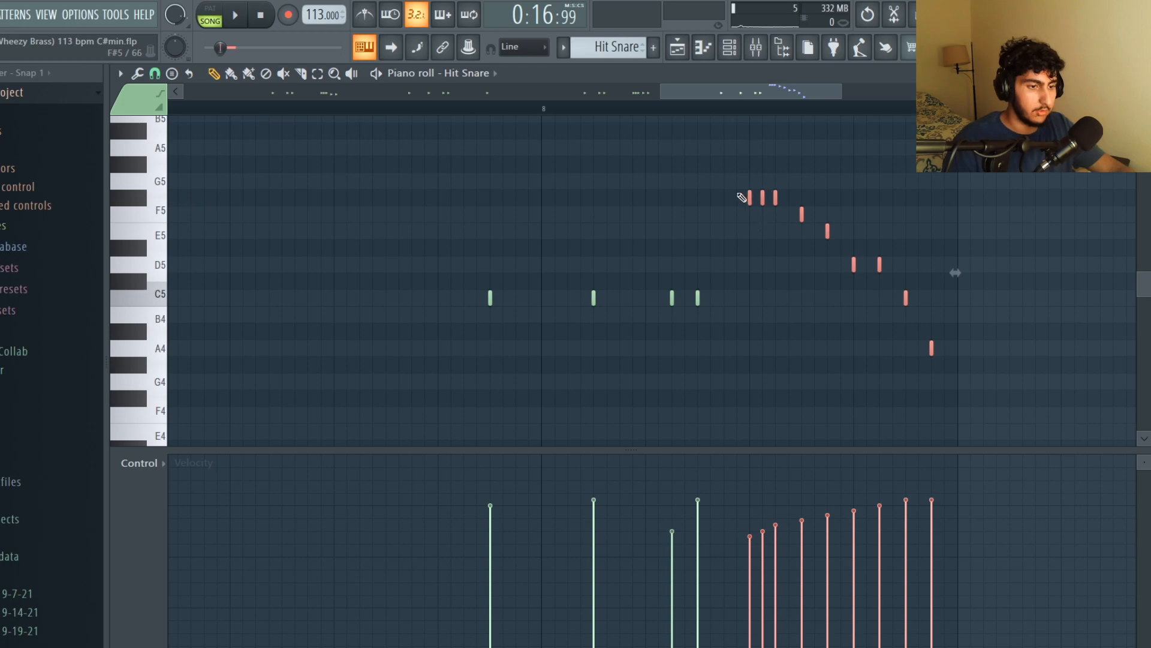
{"action": "key", "text": "space"}
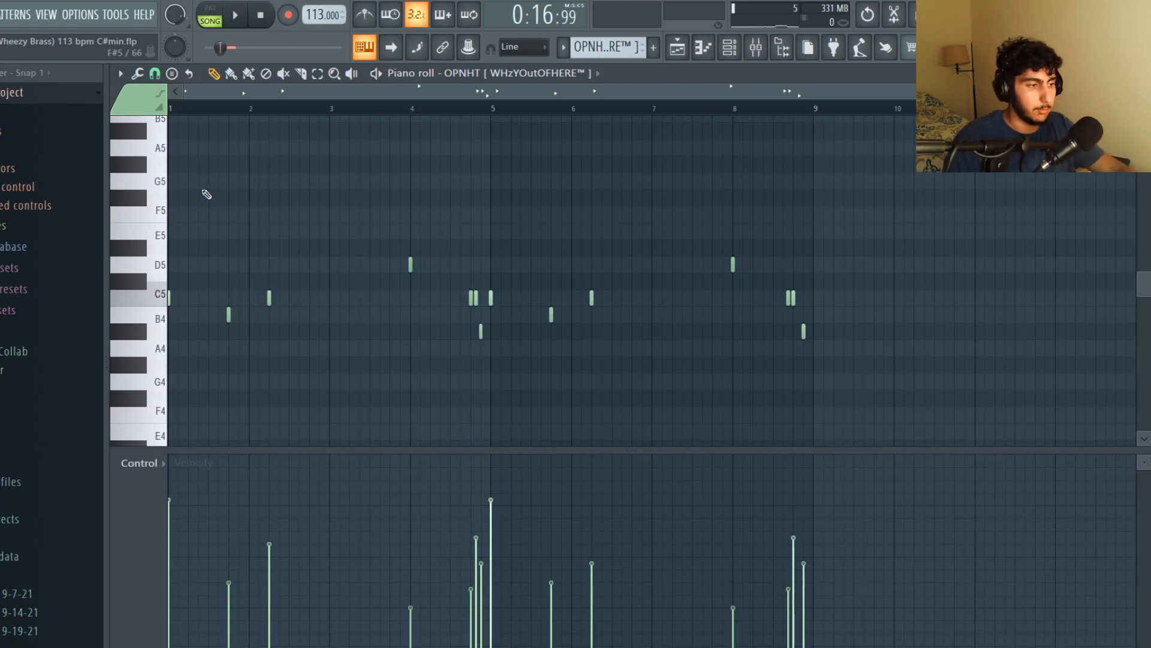
Zoom into the OPNHT pattern and select bars 1 to 4 as the playback range
{"action": "scroll", "coordinate": [504, 181], "scroll_direction": "up", "scroll_amount": 1}
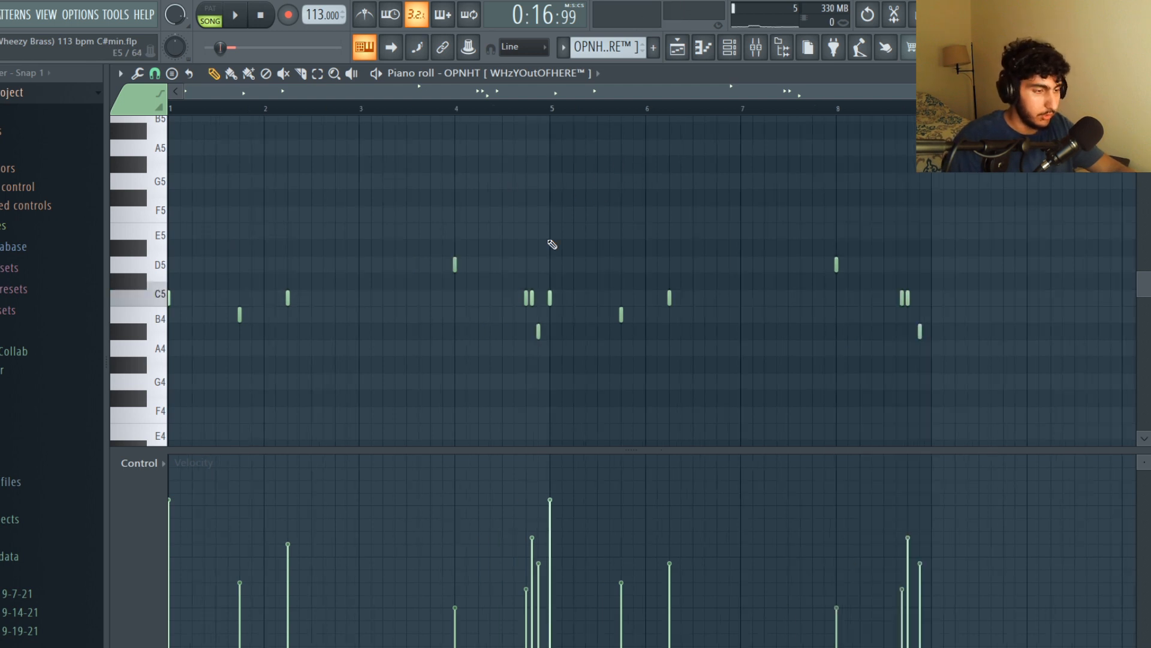
{"action": "left_click_drag", "start_coordinate": [997, 369], "coordinate": [171, 231], "text": "ctrl"}
{"action": "left_click", "coordinate": [449, 244], "text": "ctrl"}
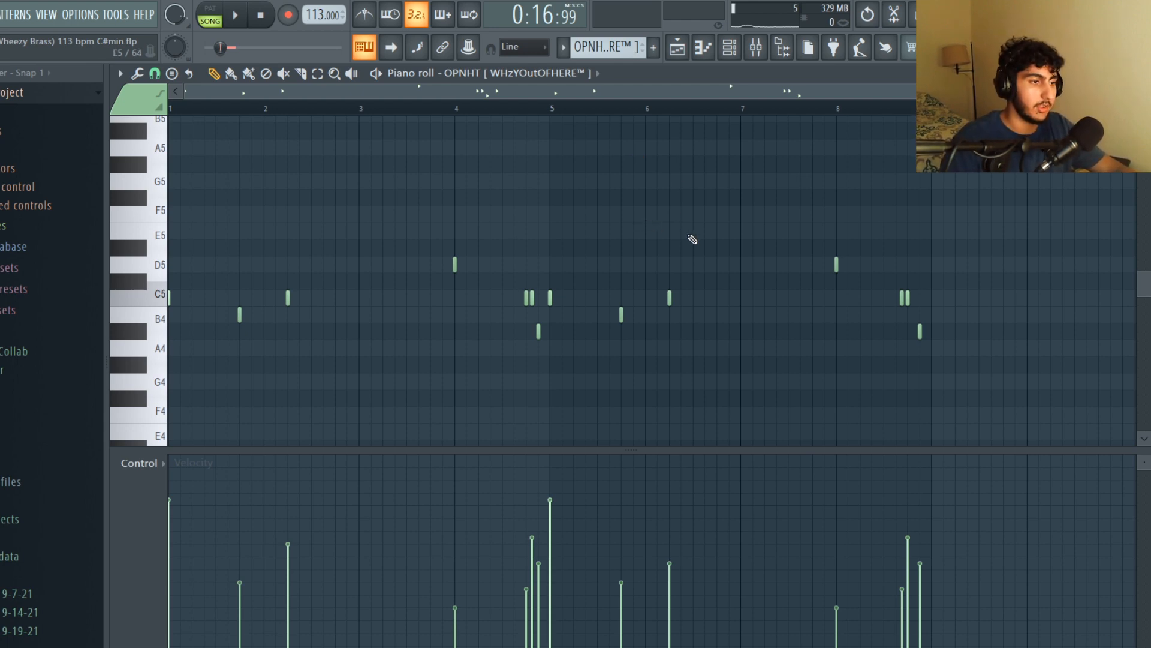
{"action": "left_click_drag", "start_coordinate": [552, 109], "coordinate": [170, 109]}
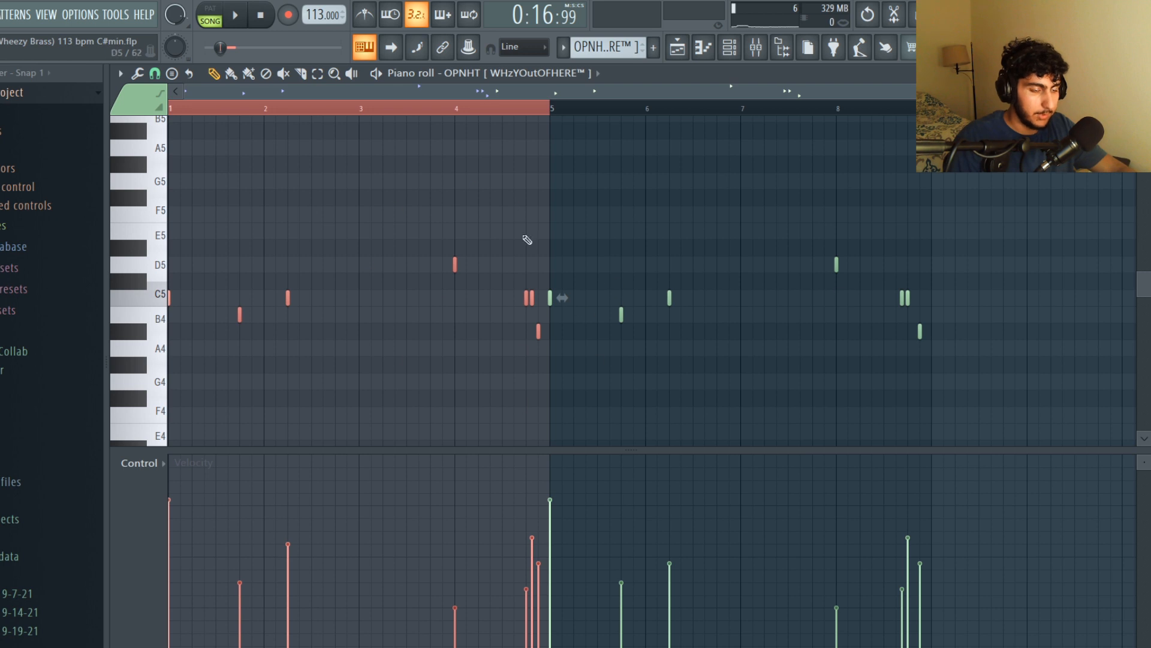
Select the OPNHT notes in bars 1 and 2 and play back the looped section
{"action": "scroll", "coordinate": [150, 209], "scroll_direction": "up", "scroll_amount": 2}
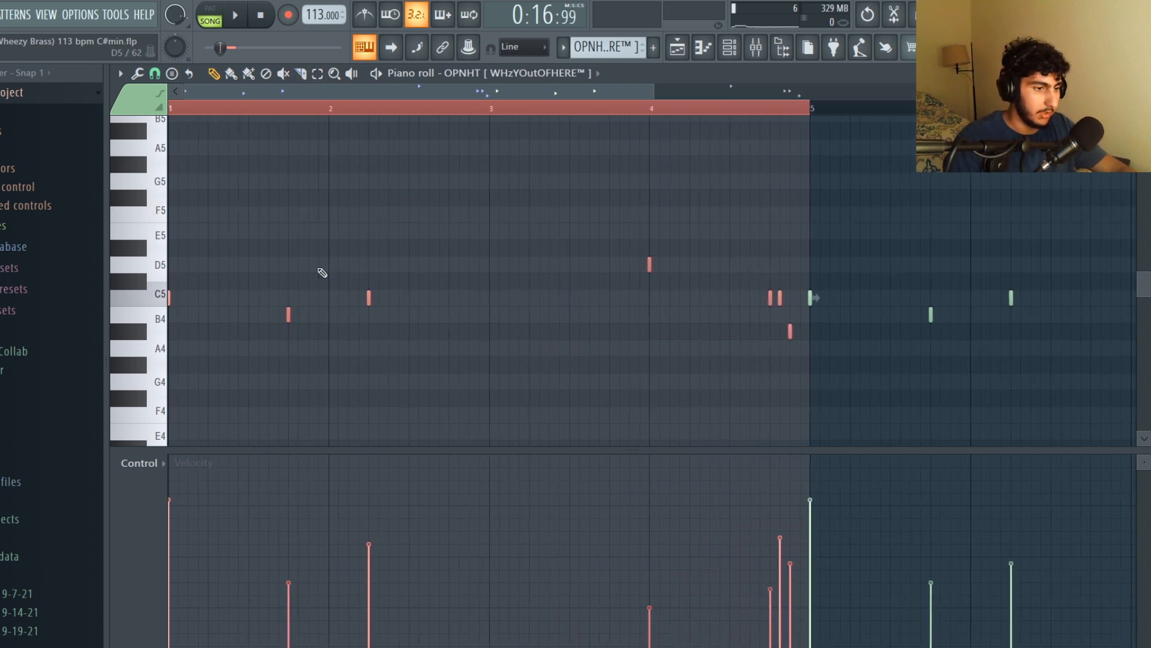
{"action": "left_click", "coordinate": [235, 314]}
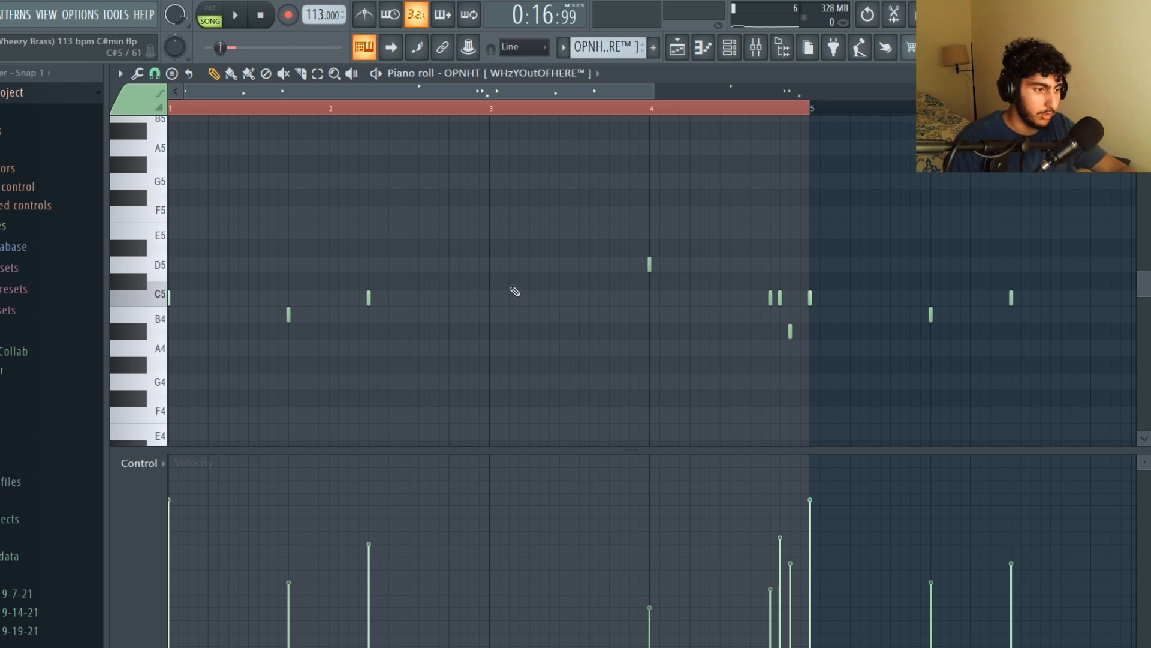
{"action": "left_click_drag", "start_coordinate": [375, 289], "coordinate": [262, 357]}
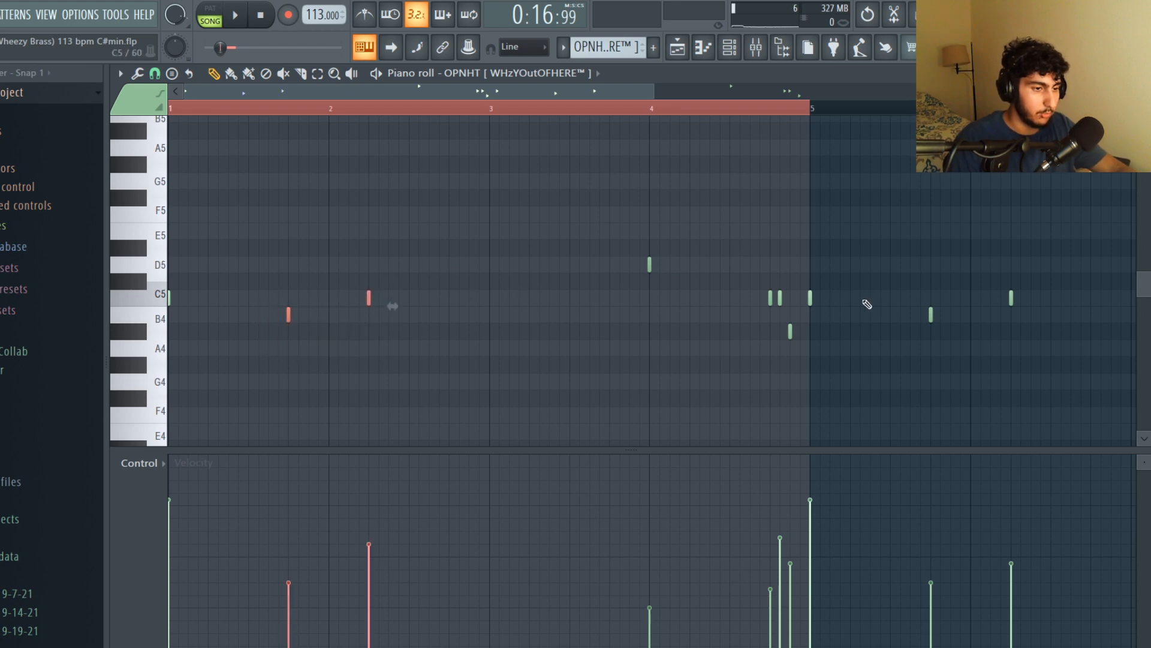
{"action": "left_click", "coordinate": [772, 256]}
{"action": "key", "text": "space"}
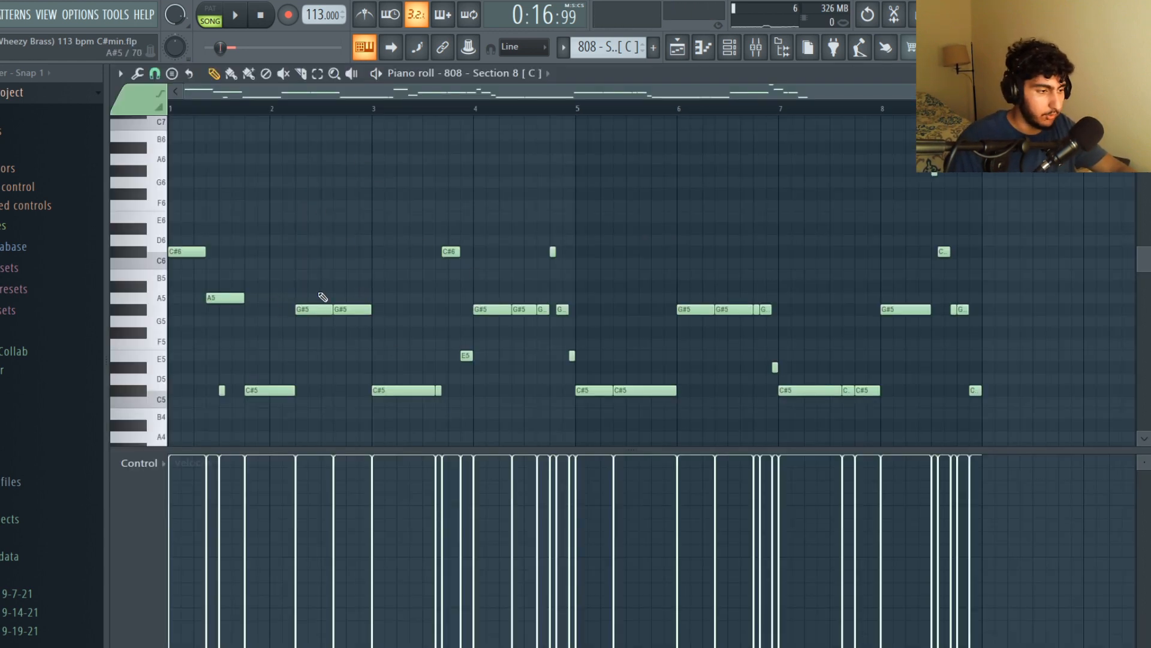
Zoom into the 808 Section 8 pattern and select its opening C#6 and C#5 bass notes
{"action": "scroll", "coordinate": [446, 185], "scroll_direction": "up", "scroll_amount": 2}
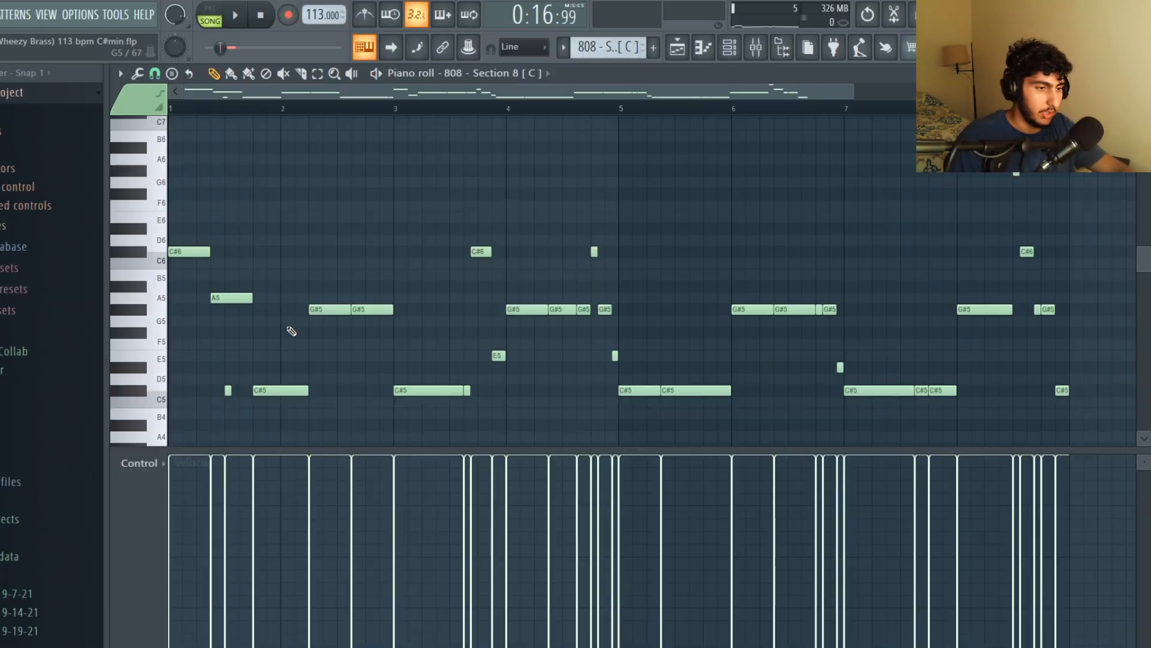
{"action": "scroll", "coordinate": [254, 349], "scroll_direction": "up", "scroll_amount": 3}
{"action": "scroll", "coordinate": [330, 370], "scroll_direction": "down", "scroll_amount": 3}
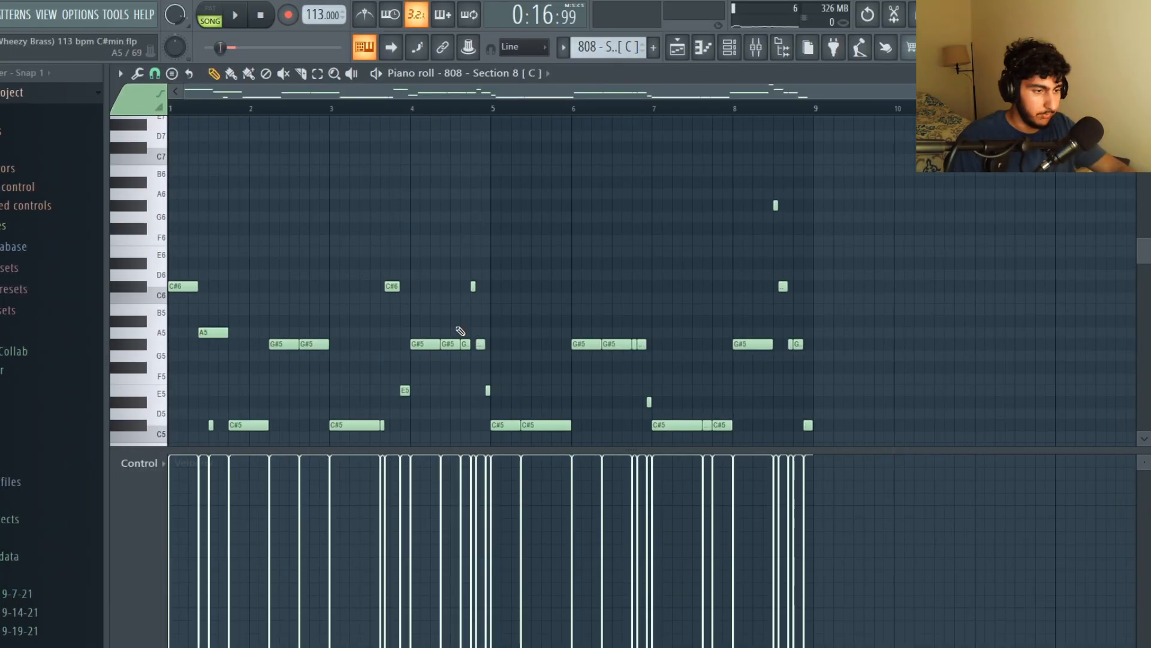
{"action": "scroll", "coordinate": [296, 296], "scroll_direction": "down", "scroll_amount": 1}
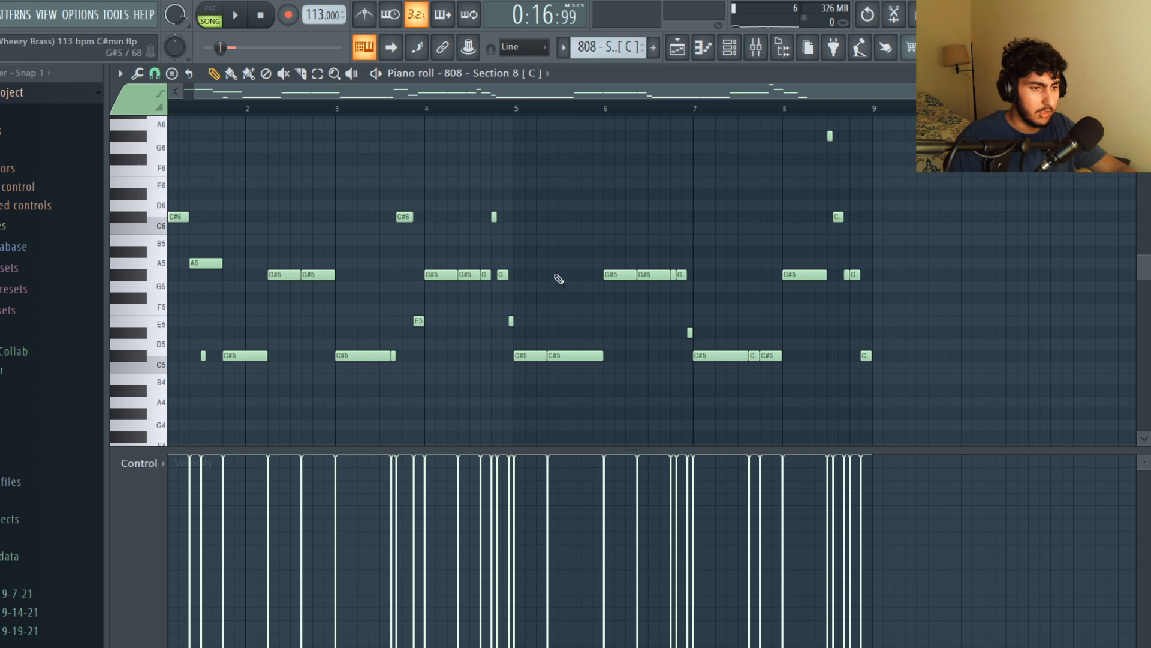
{"action": "scroll", "coordinate": [419, 252], "scroll_direction": "up", "scroll_amount": 1}
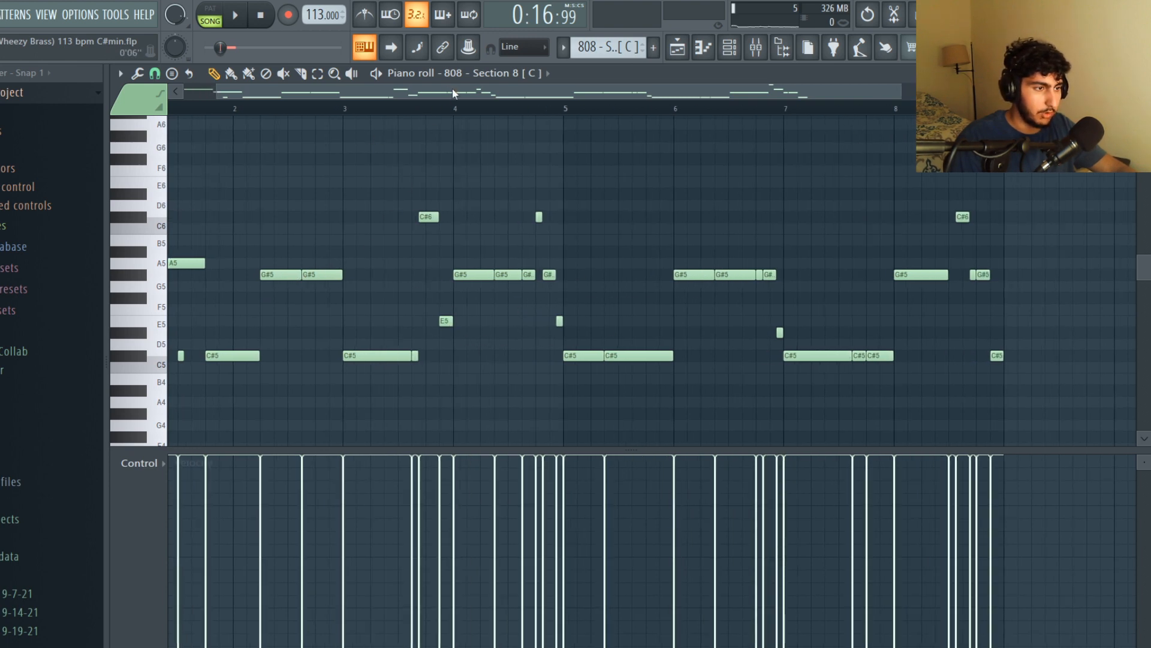
{"action": "scroll", "coordinate": [627, 212], "scroll_direction": "left", "scroll_amount": 1}
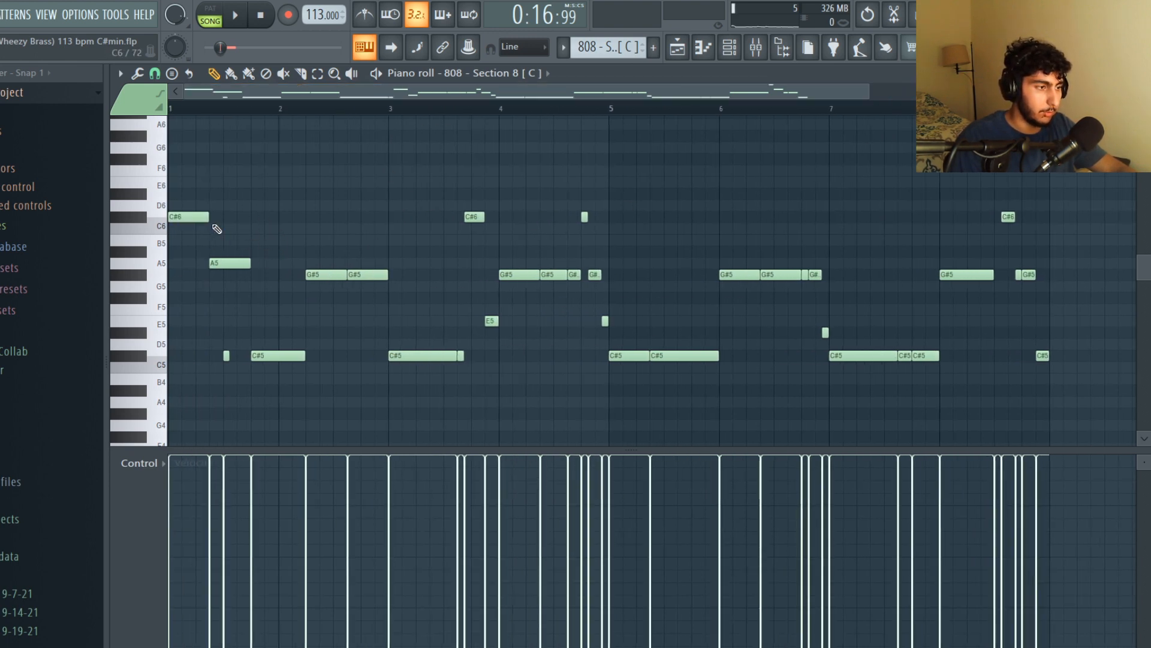
{"action": "left_click_drag", "start_coordinate": [212, 244], "coordinate": [168, 201], "text": "ctrl"}
{"action": "left_click", "coordinate": [277, 355], "text": "ctrl+shift"}
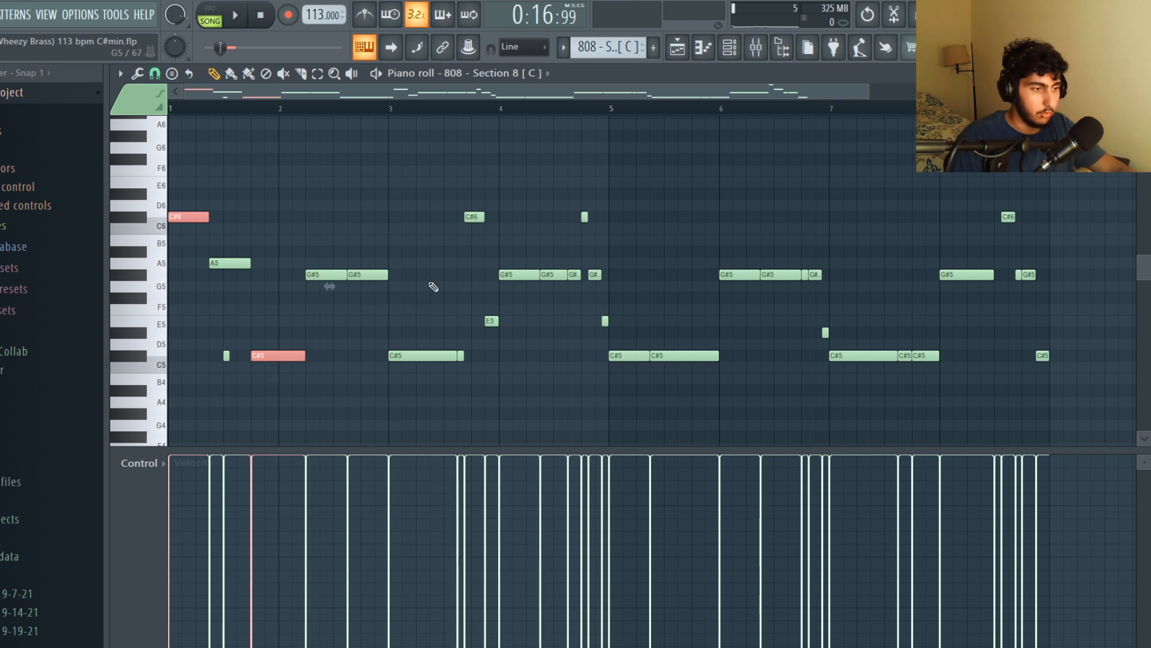
Deselect the notes and play back the 808 Section 8 bass line
{"action": "left_click", "coordinate": [407, 289], "text": "ctrl"}
{"action": "left_click_drag", "start_coordinate": [396, 258], "coordinate": [335, 280], "text": "ctrl"}
{"action": "left_click", "coordinate": [549, 319], "text": "ctrl"}
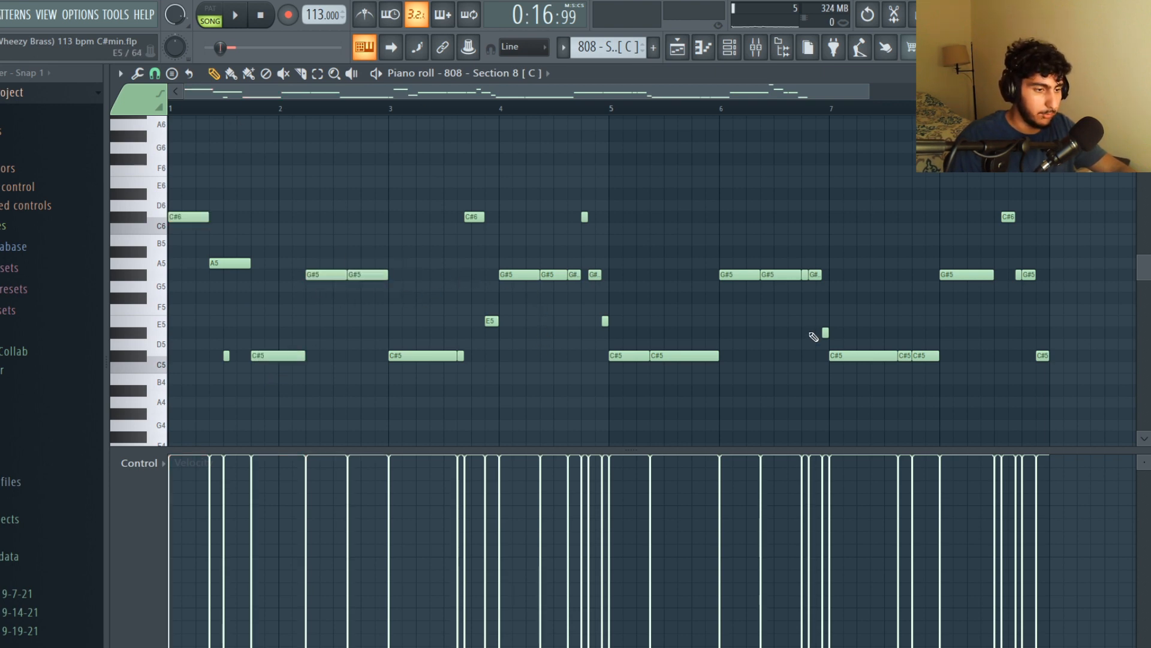
{"action": "scroll", "coordinate": [651, 198], "scroll_direction": "down", "scroll_amount": 2}
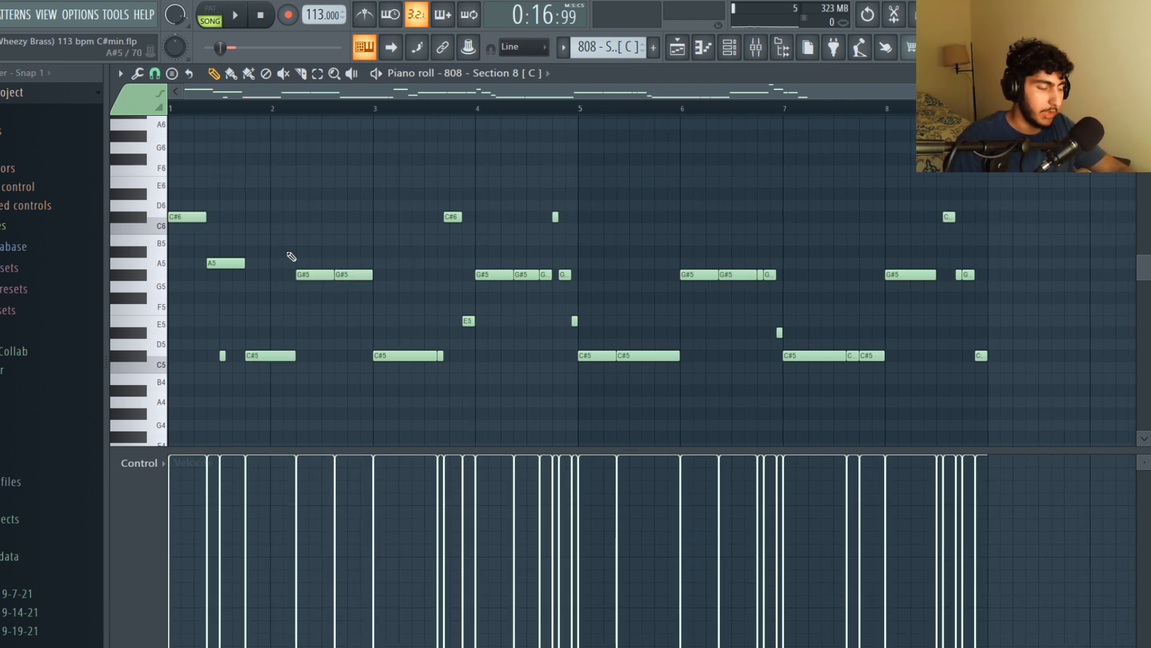
{"action": "key", "text": "space"}
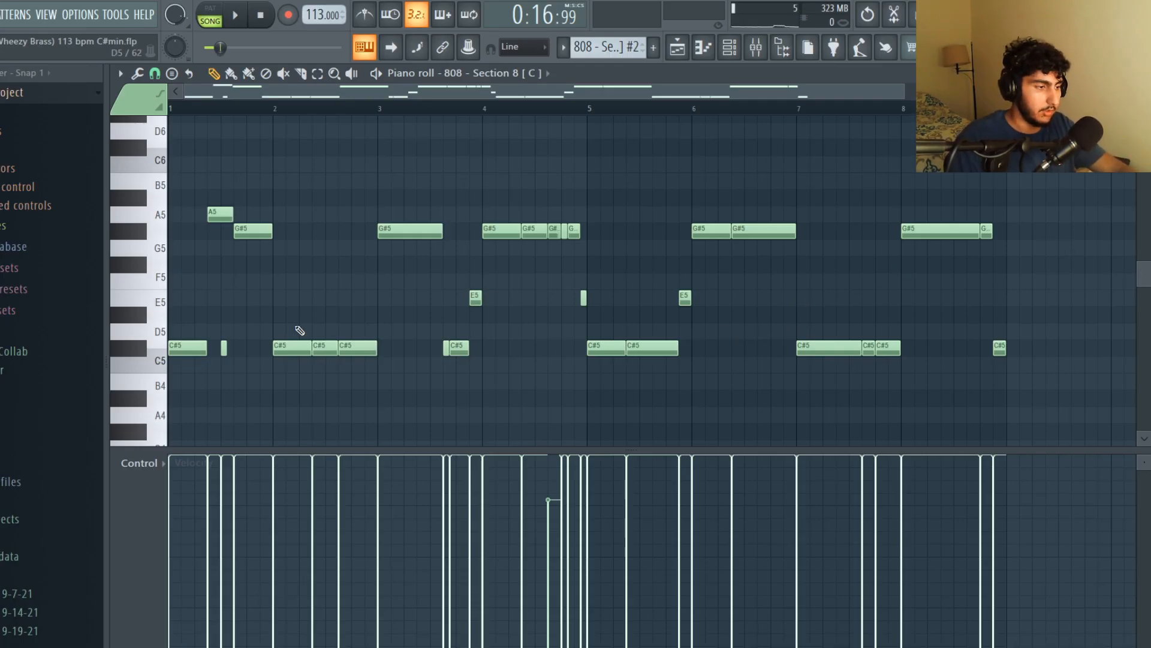
Select the opening C#5 notes and the bar 3 G#5 note of the second 808 pattern, then play it
{"action": "left_click_drag", "start_coordinate": [229, 332], "coordinate": [190, 352]}
{"action": "left_click_drag", "start_coordinate": [363, 323], "coordinate": [294, 352]}
{"action": "left_click_drag", "start_coordinate": [415, 233], "coordinate": [391, 247]}
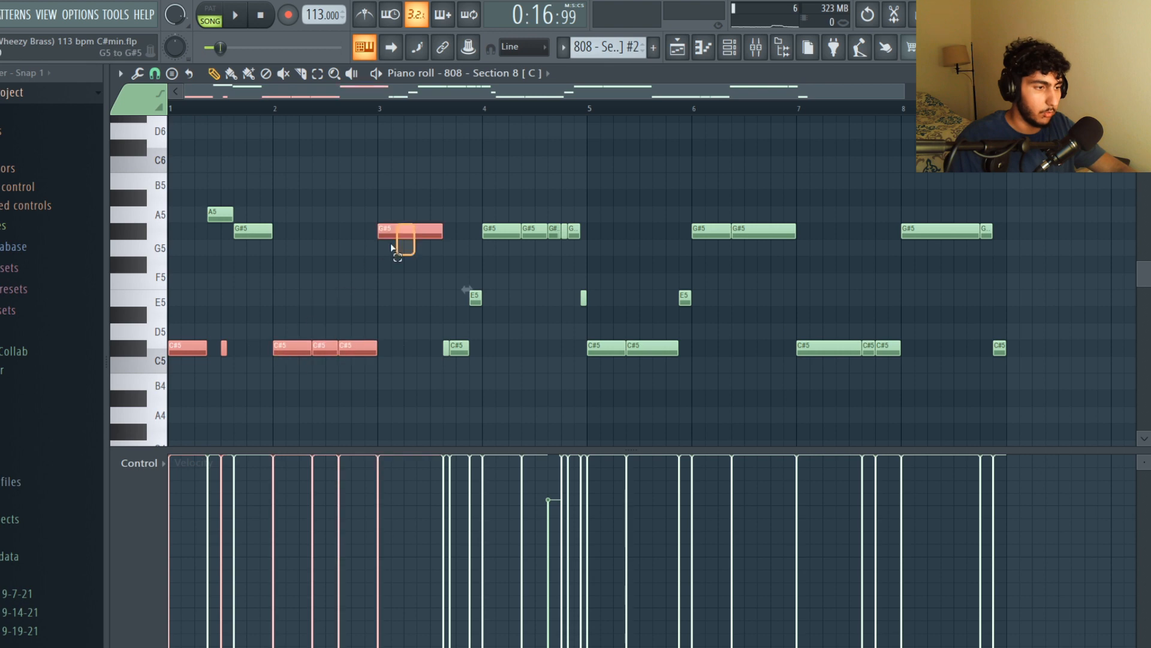
{"action": "left_click", "coordinate": [737, 314]}
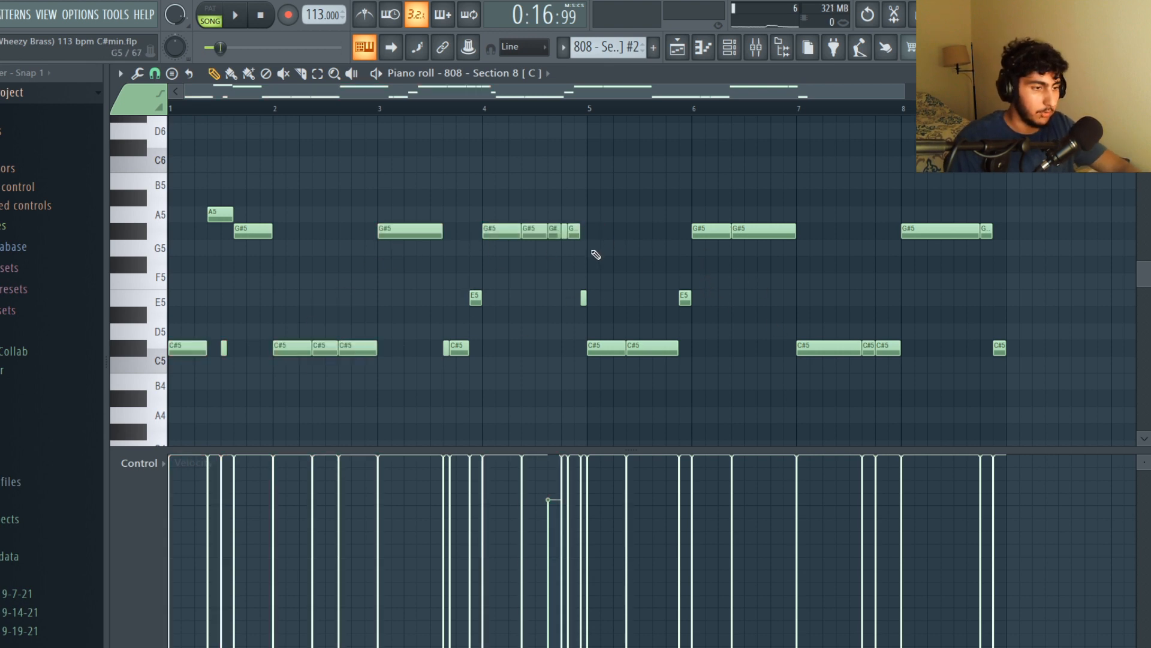
{"action": "key", "text": "space"}
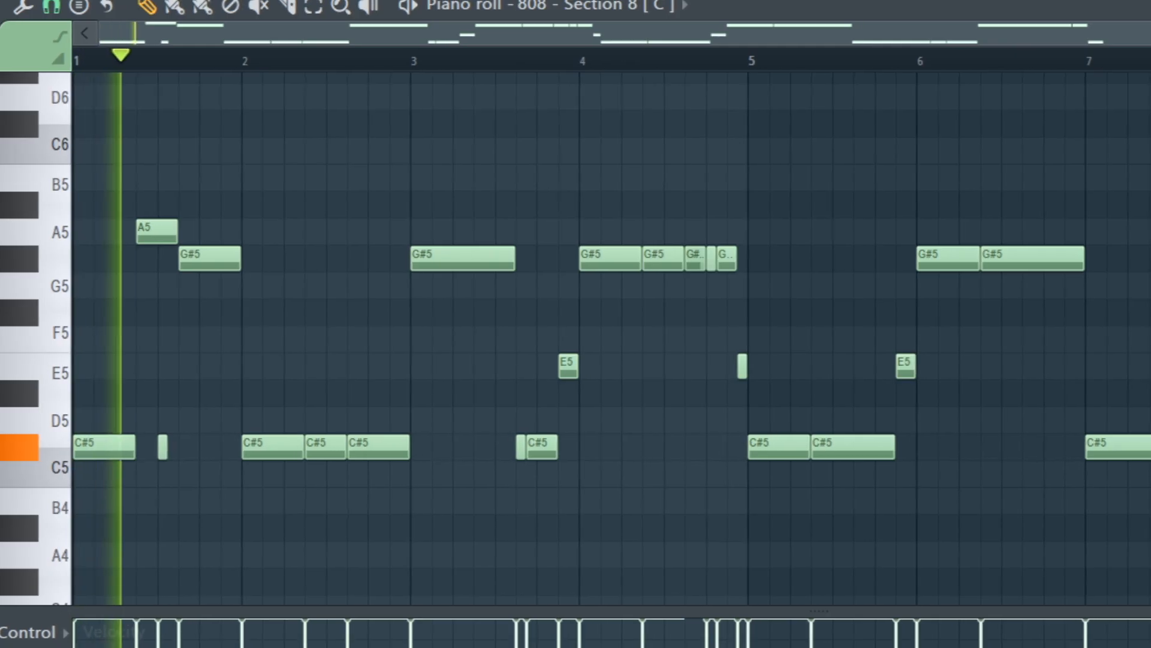